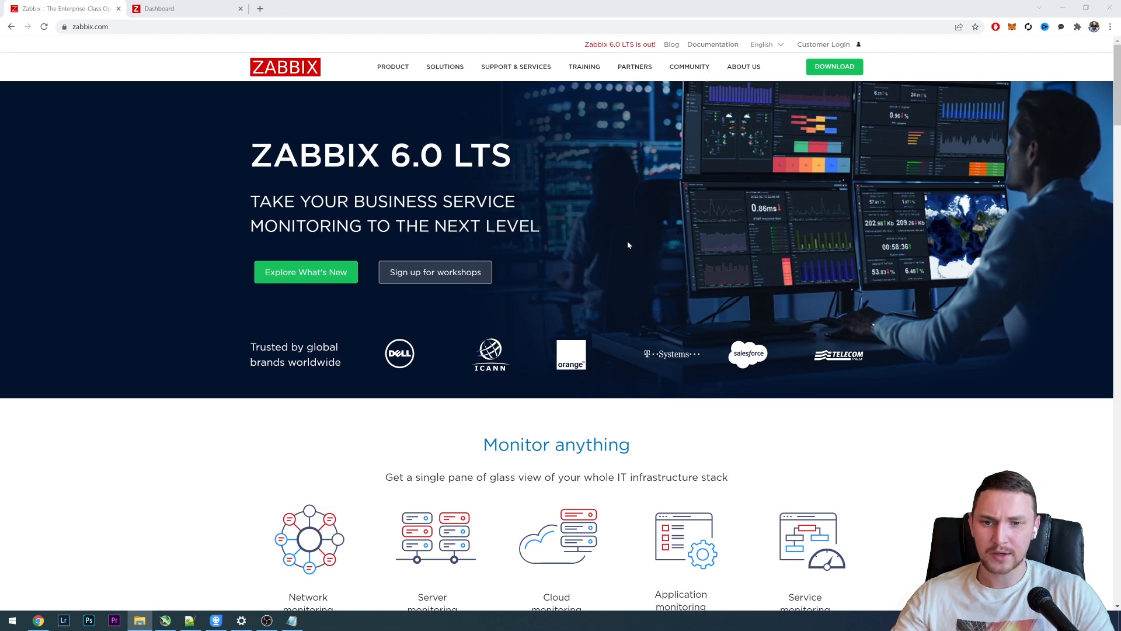
- Look over the Zabbix home page, covering the monitoring types, deployment options and enterprise-ready features
{"action": "scroll", "coordinate": [725, 305], "scroll_direction": "down", "scroll_amount": 3}
{"action": "scroll", "coordinate": [785, 405], "scroll_direction": "up", "scroll_amount": 3}
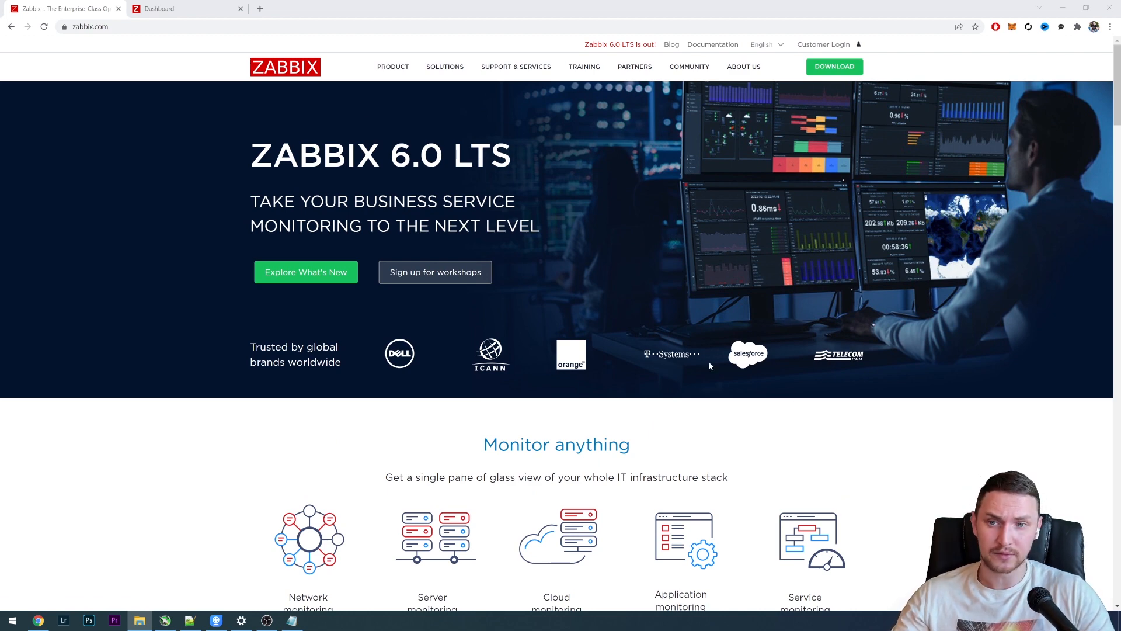
{"action": "scroll", "coordinate": [721, 385], "scroll_direction": "down", "scroll_amount": 4}
{"action": "scroll", "coordinate": [722, 386], "scroll_direction": "up", "scroll_amount": 4}
{"action": "scroll", "coordinate": [722, 386], "scroll_direction": "up", "scroll_amount": 1}
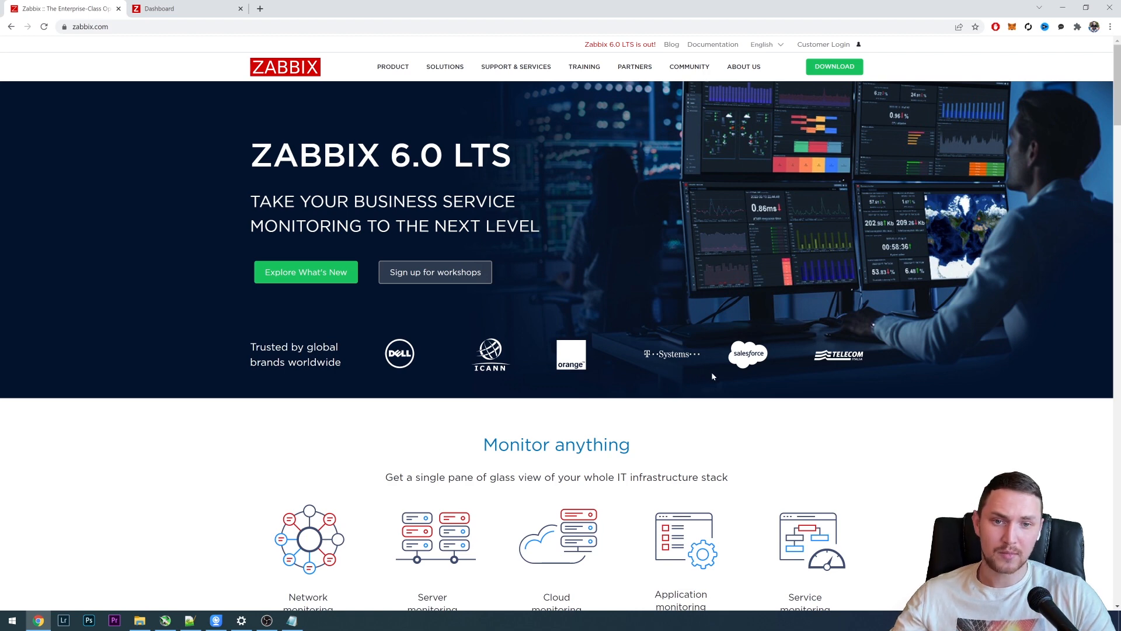
{"action": "scroll", "coordinate": [711, 373], "scroll_direction": "down", "scroll_amount": 6}
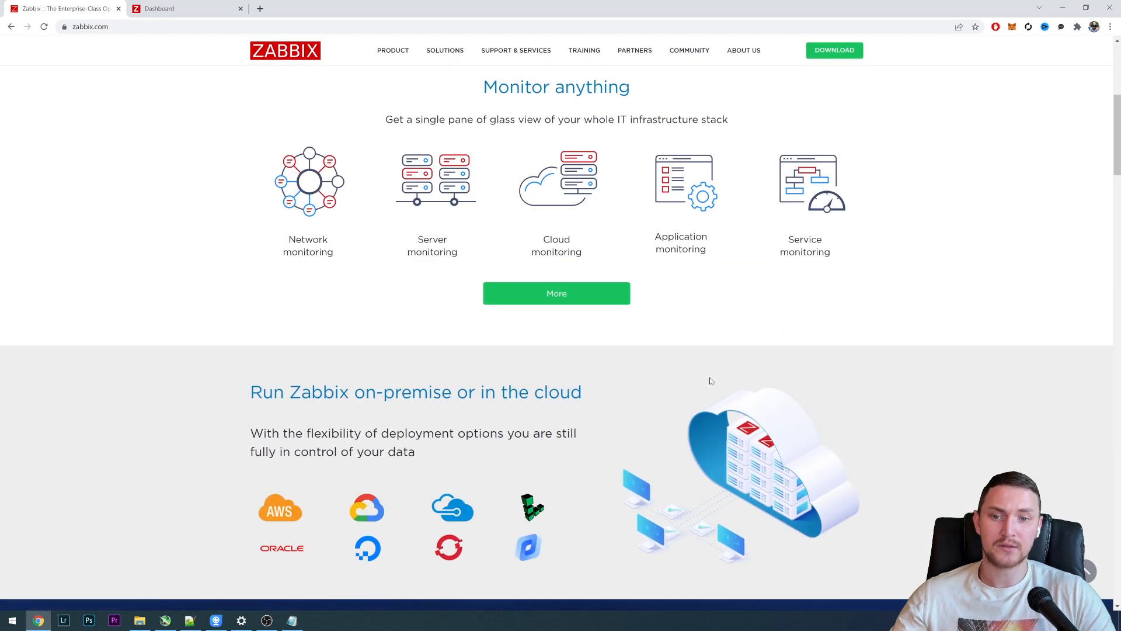
{"action": "scroll", "coordinate": [699, 380], "scroll_direction": "down", "scroll_amount": 4}
{"action": "scroll", "coordinate": [698, 381], "scroll_direction": "down", "scroll_amount": 5}
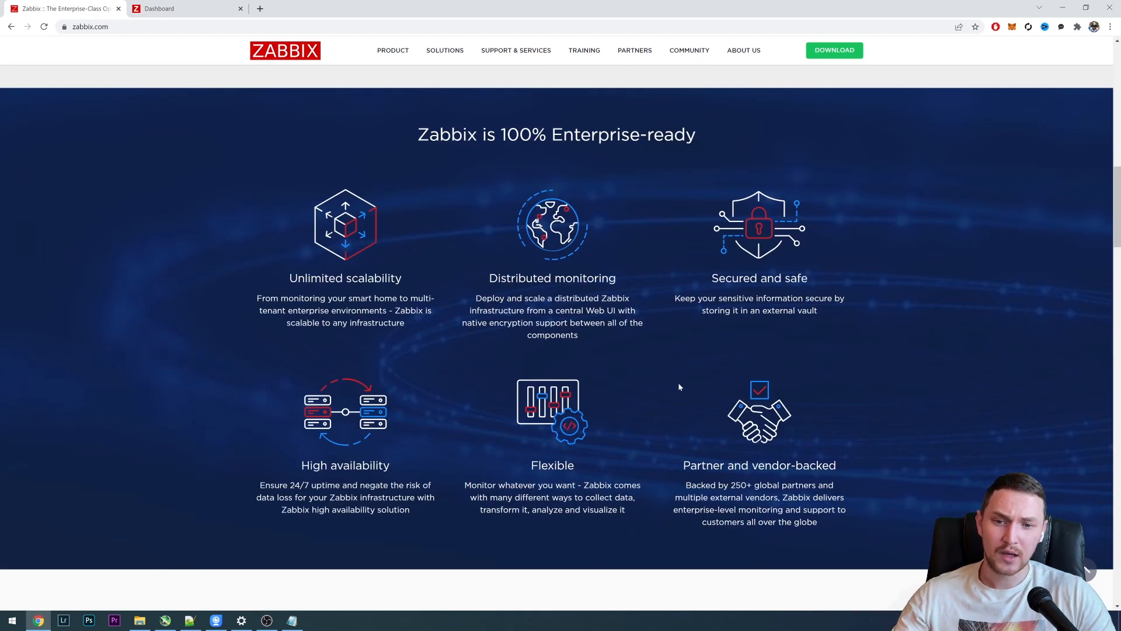
{"action": "scroll", "coordinate": [679, 387], "scroll_direction": "up", "scroll_amount": 15}
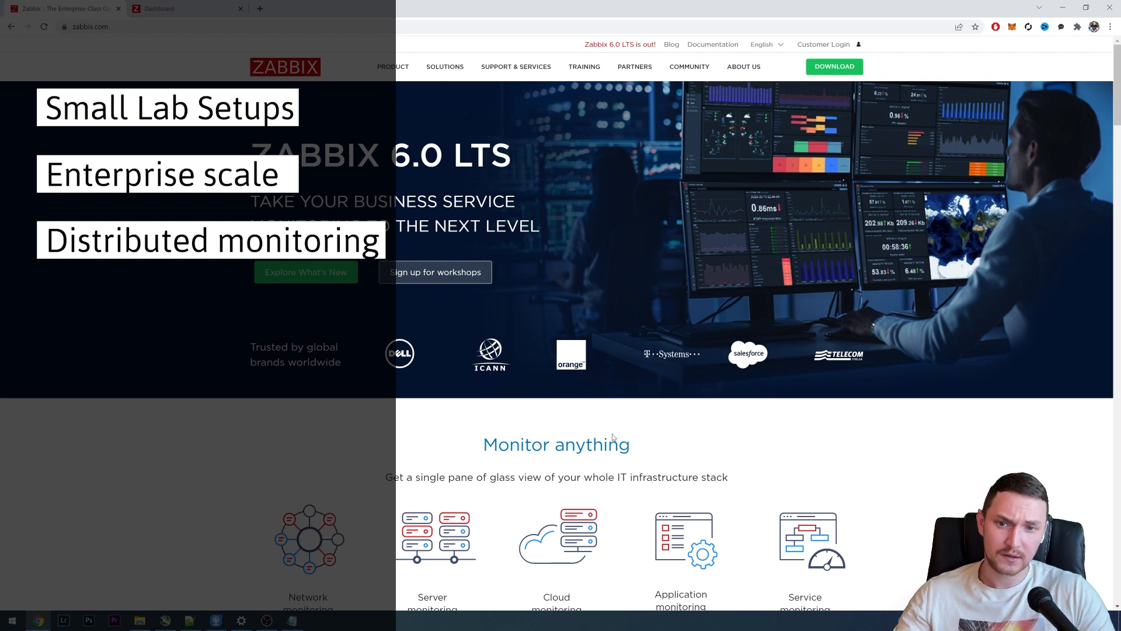
{"action": "scroll", "coordinate": [685, 418], "scroll_direction": "down", "scroll_amount": 2}
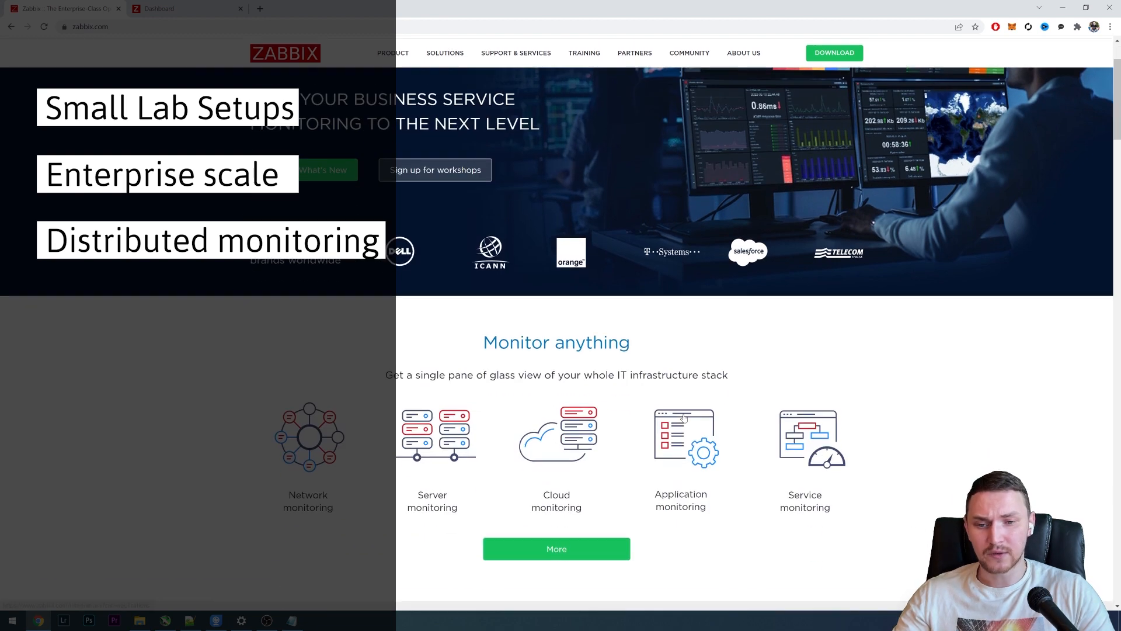
{"action": "scroll", "coordinate": [685, 418], "scroll_direction": "up", "scroll_amount": 2}
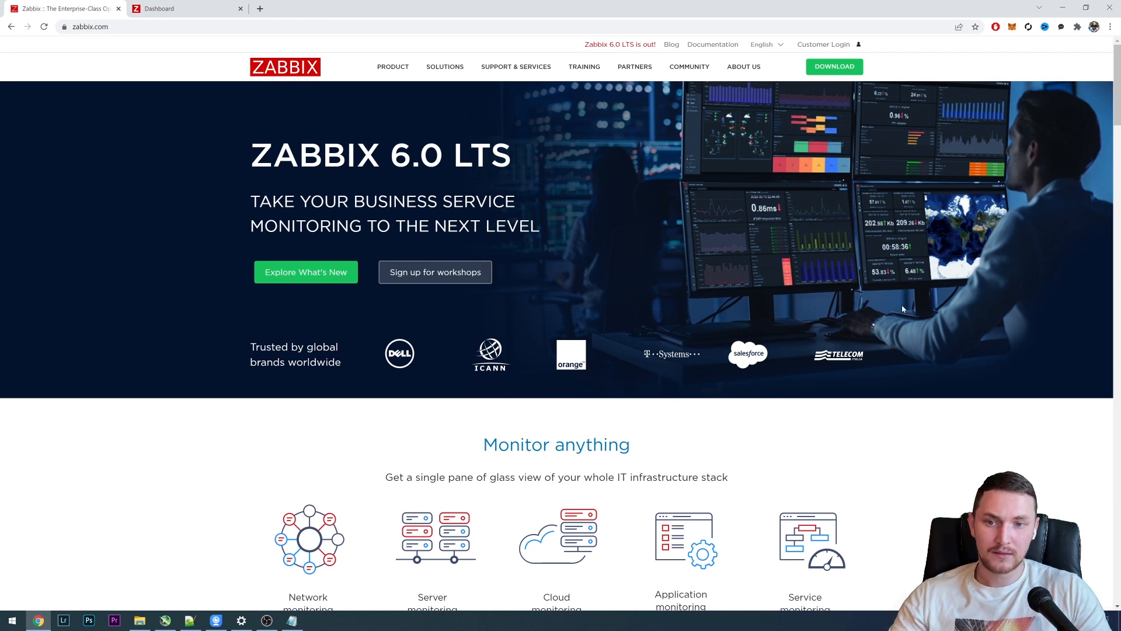
{"action": "scroll", "coordinate": [716, 296], "scroll_direction": "down", "scroll_amount": 2}
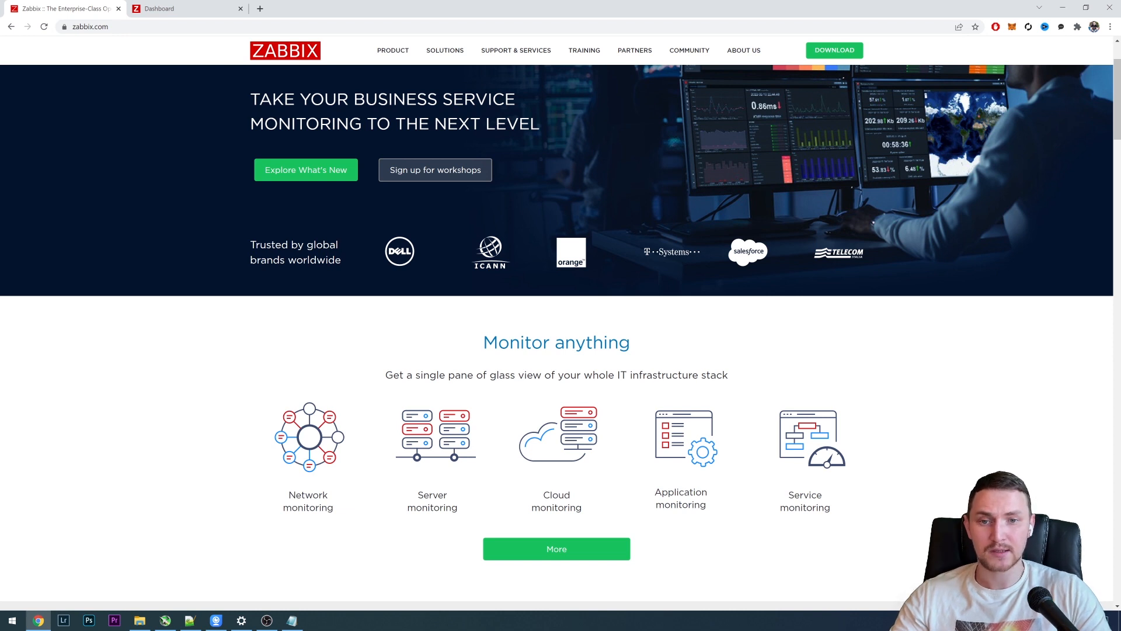
{"action": "scroll", "coordinate": [692, 292], "scroll_direction": "down", "scroll_amount": 2}
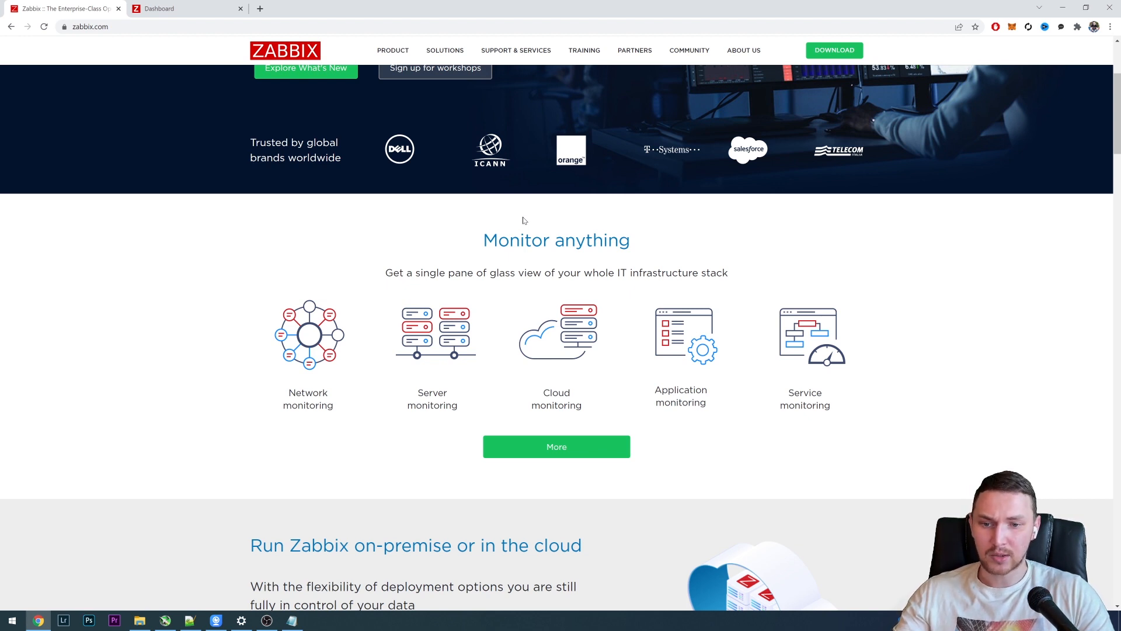
{"action": "scroll", "coordinate": [523, 221], "scroll_direction": "down", "scroll_amount": 2}
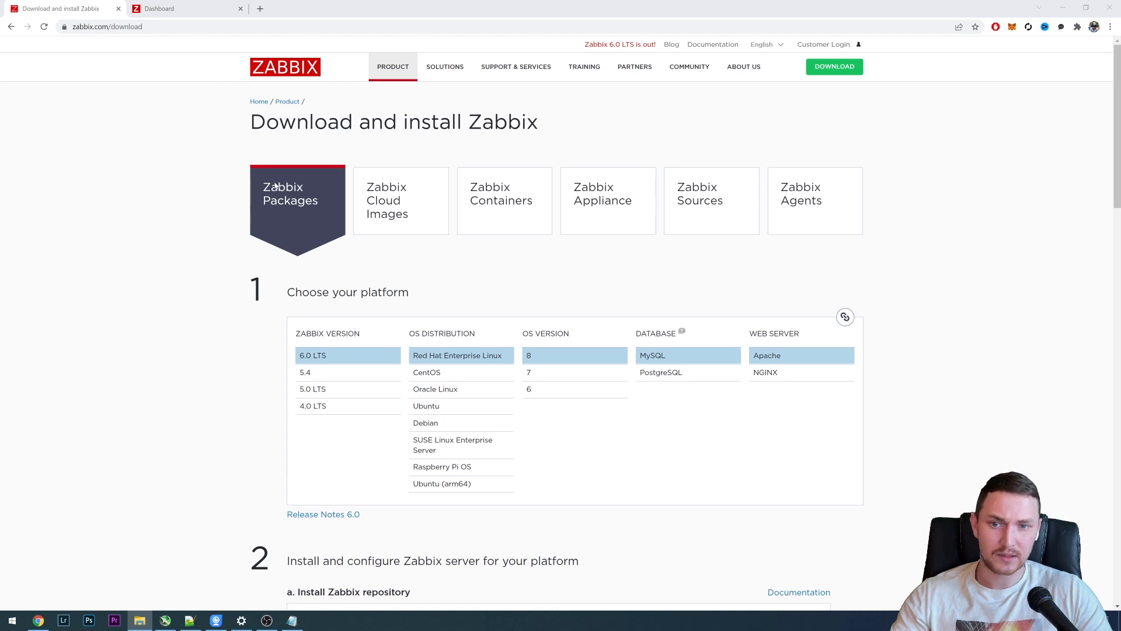
- Examine the Zabbix Packages download page, including the platform choices and the server installation and configuration commands
{"action": "scroll", "coordinate": [374, 177], "scroll_direction": "down", "scroll_amount": 1}
{"action": "scroll", "coordinate": [373, 184], "scroll_direction": "up", "scroll_amount": 1}
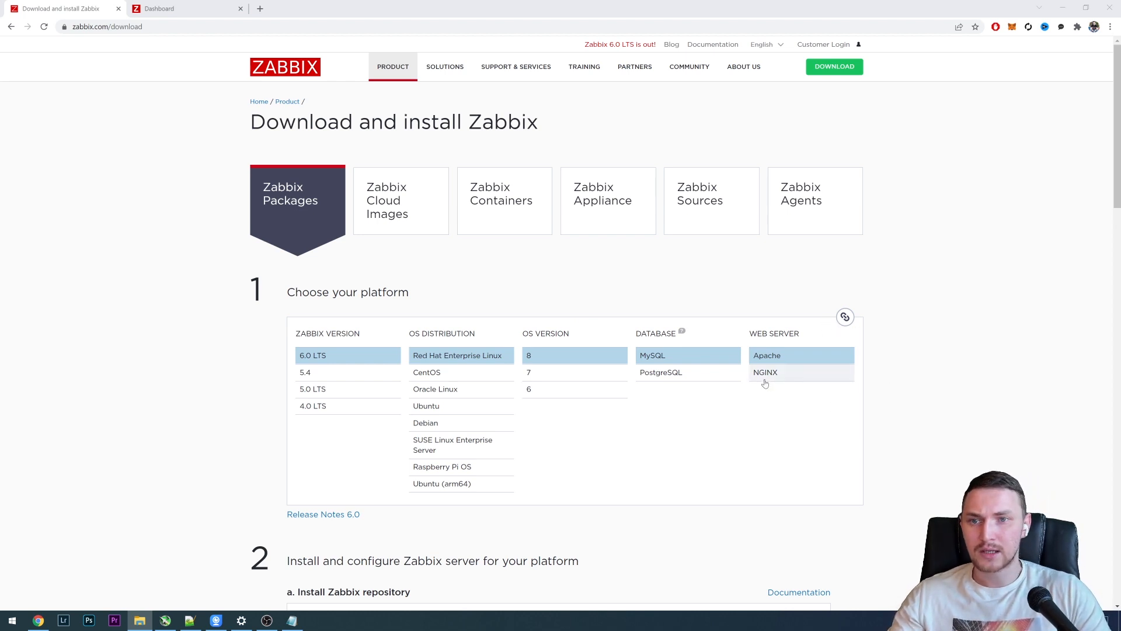
{"action": "scroll", "coordinate": [771, 407], "scroll_direction": "down", "scroll_amount": 15}
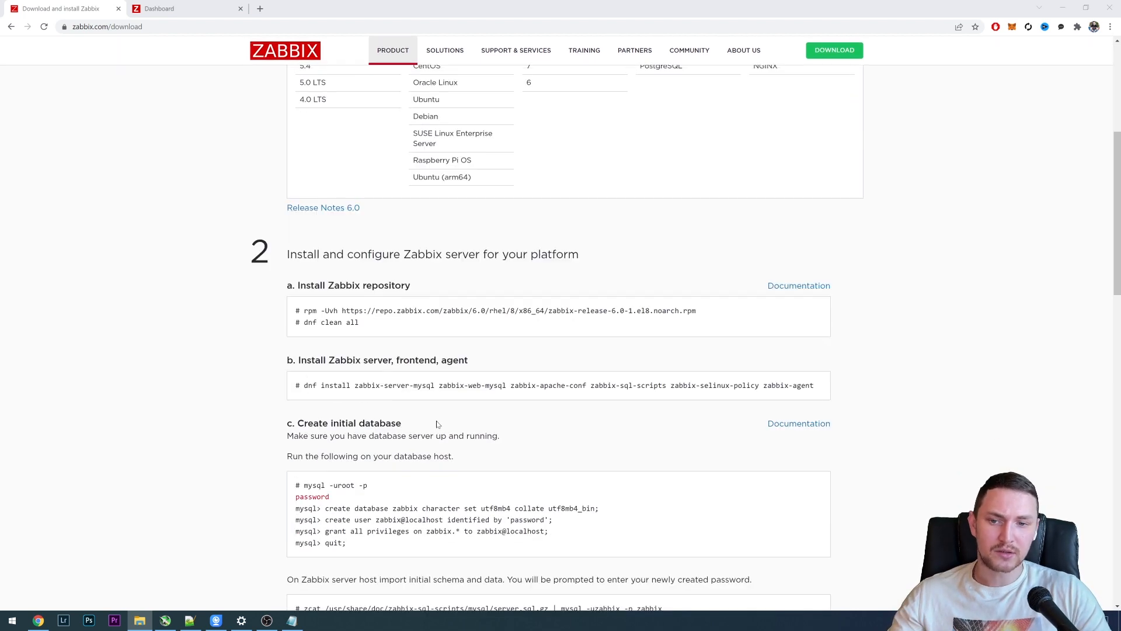
{"action": "scroll", "coordinate": [488, 409], "scroll_direction": "up", "scroll_amount": 10}
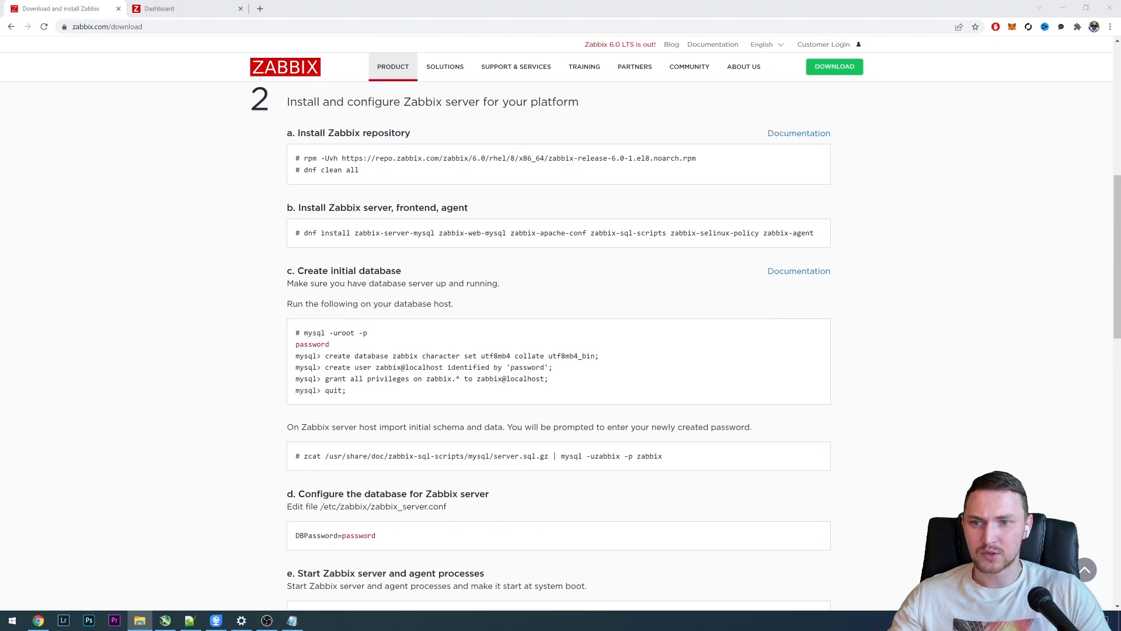
{"action": "scroll", "coordinate": [496, 401], "scroll_direction": "down", "scroll_amount": 5}
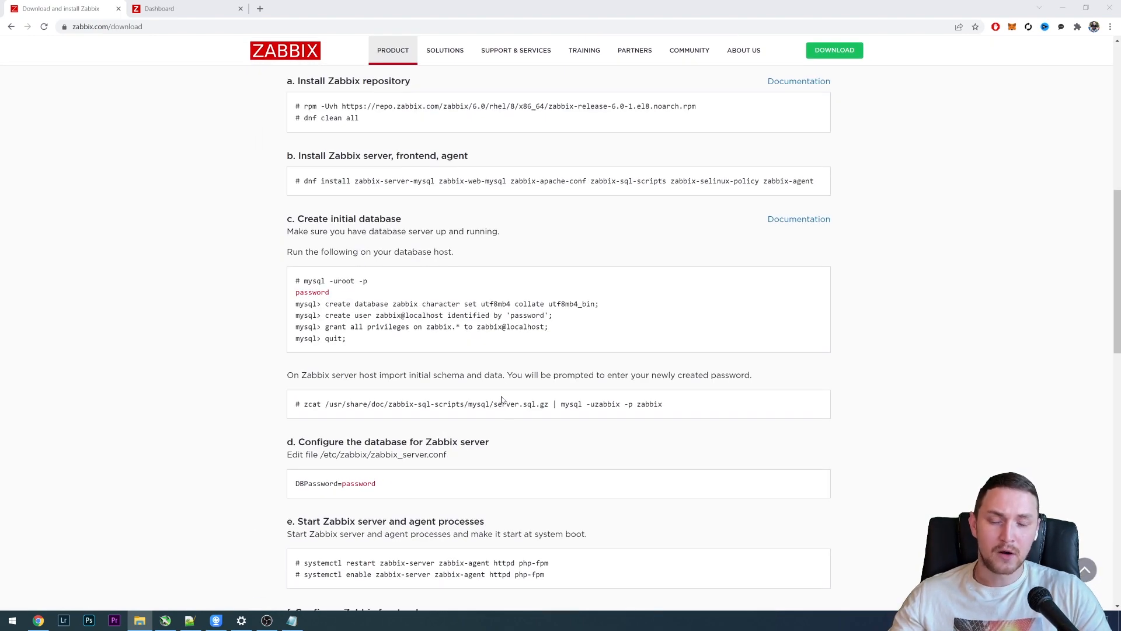
{"action": "scroll", "coordinate": [501, 400], "scroll_direction": "down", "scroll_amount": 3}
{"action": "scroll", "coordinate": [502, 400], "scroll_direction": "up", "scroll_amount": 6}
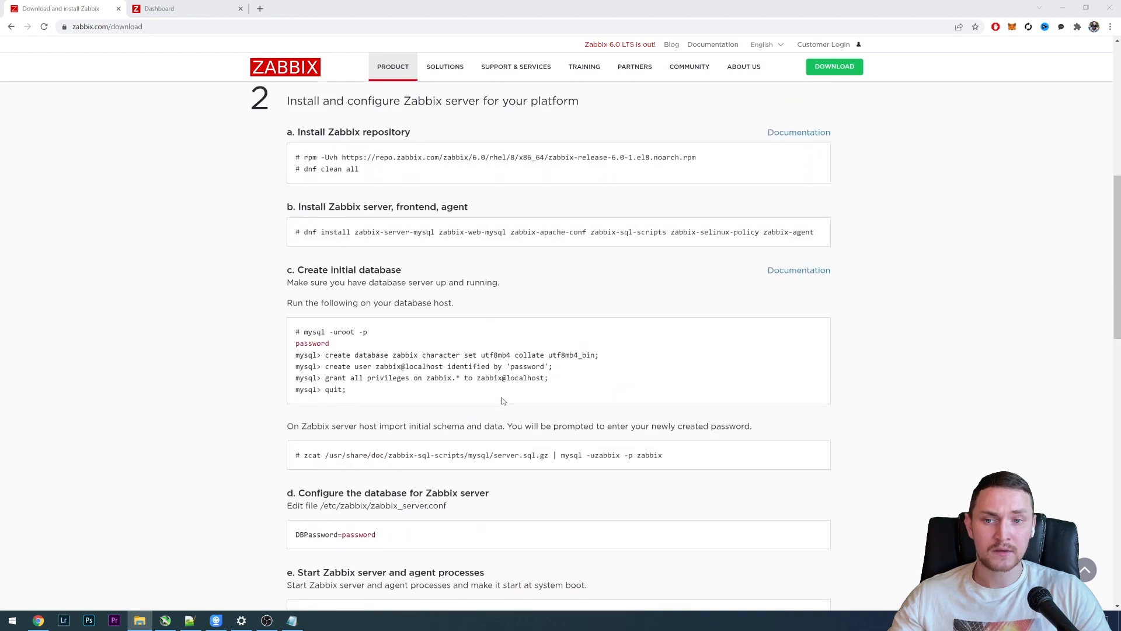
{"action": "scroll", "coordinate": [503, 400], "scroll_direction": "up", "scroll_amount": 3}
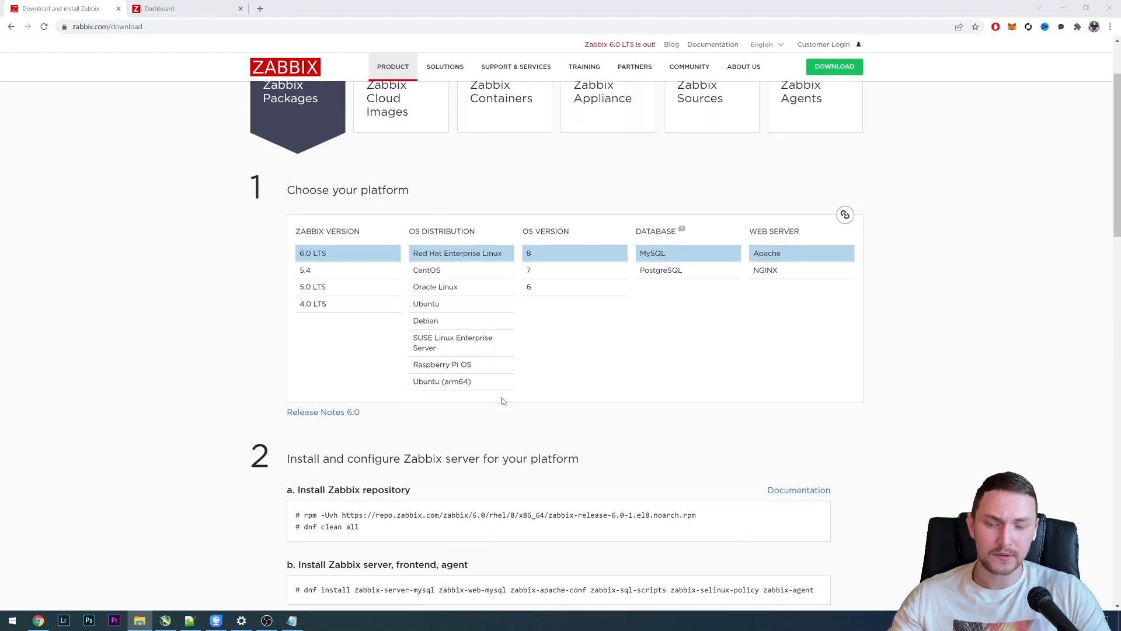
{"action": "scroll", "coordinate": [502, 401], "scroll_direction": "up", "scroll_amount": 2}
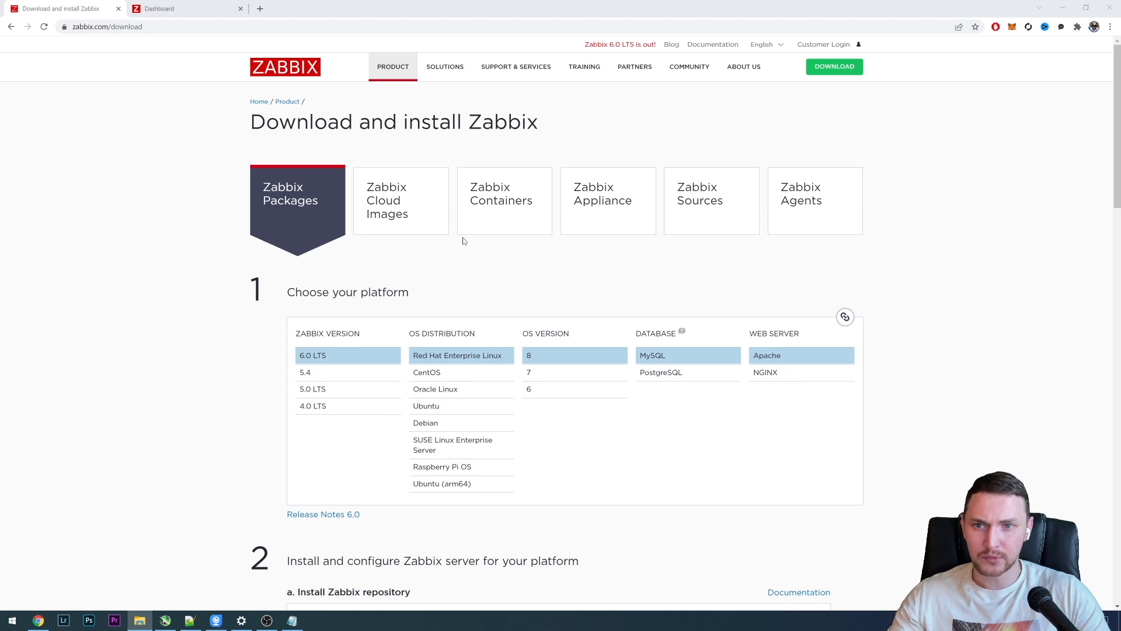
- Open the Zabbix Cloud Images download page and review its cloud vendors and available images
{"action": "left_click", "coordinate": [435, 222]}
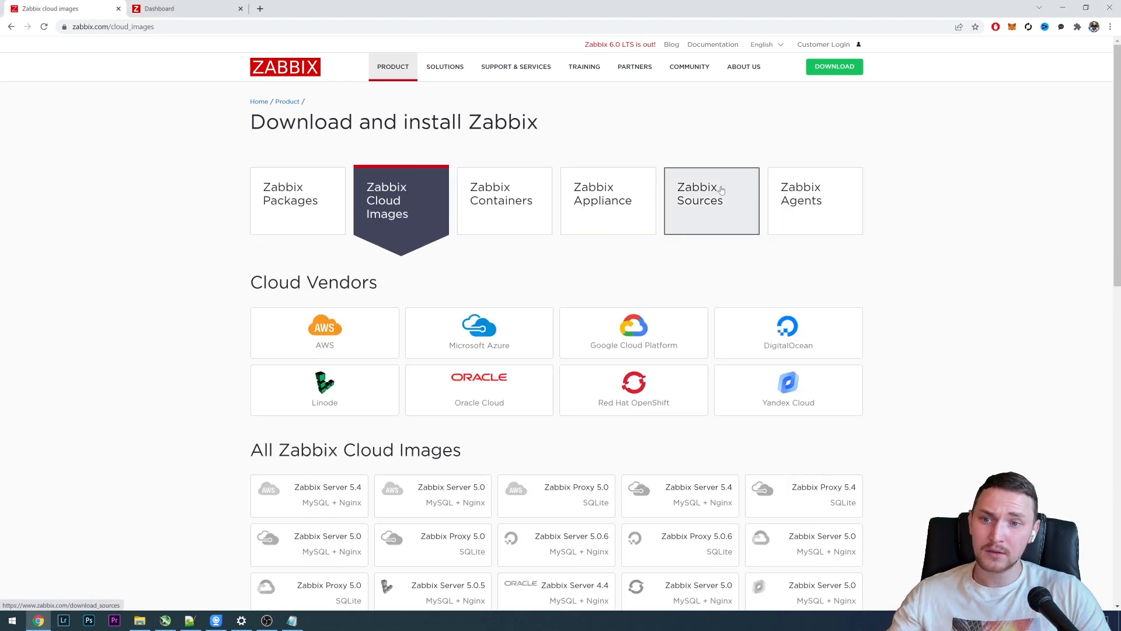
{"action": "scroll", "coordinate": [707, 188], "scroll_direction": "down", "scroll_amount": 3}
{"action": "scroll", "coordinate": [705, 187], "scroll_direction": "up", "scroll_amount": 3}
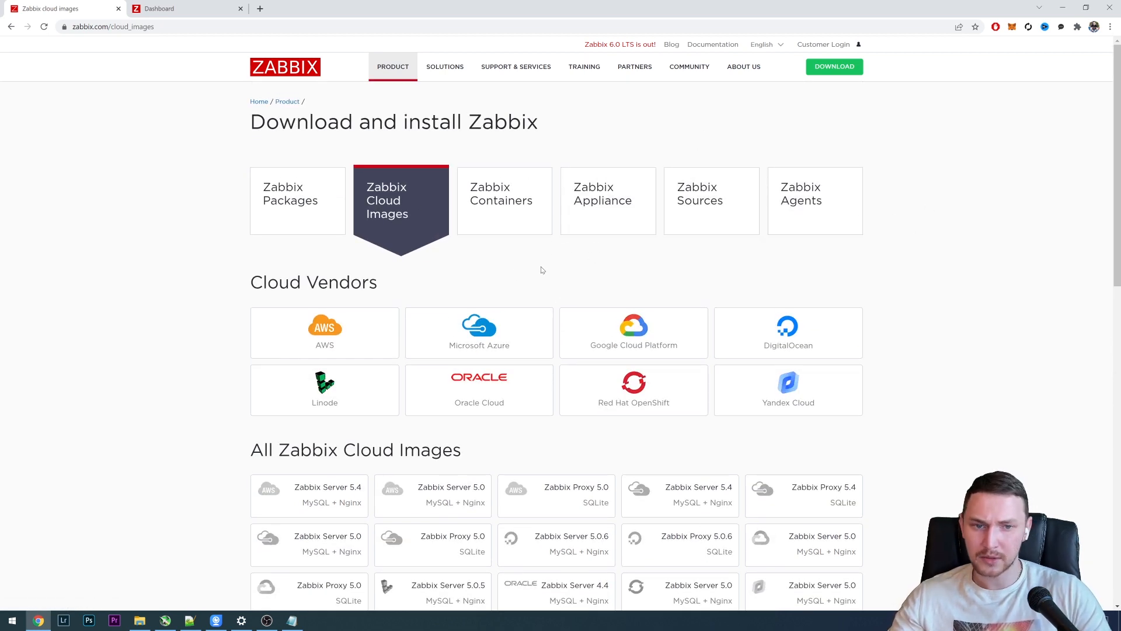
{"action": "scroll", "coordinate": [489, 272], "scroll_direction": "down", "scroll_amount": 2}
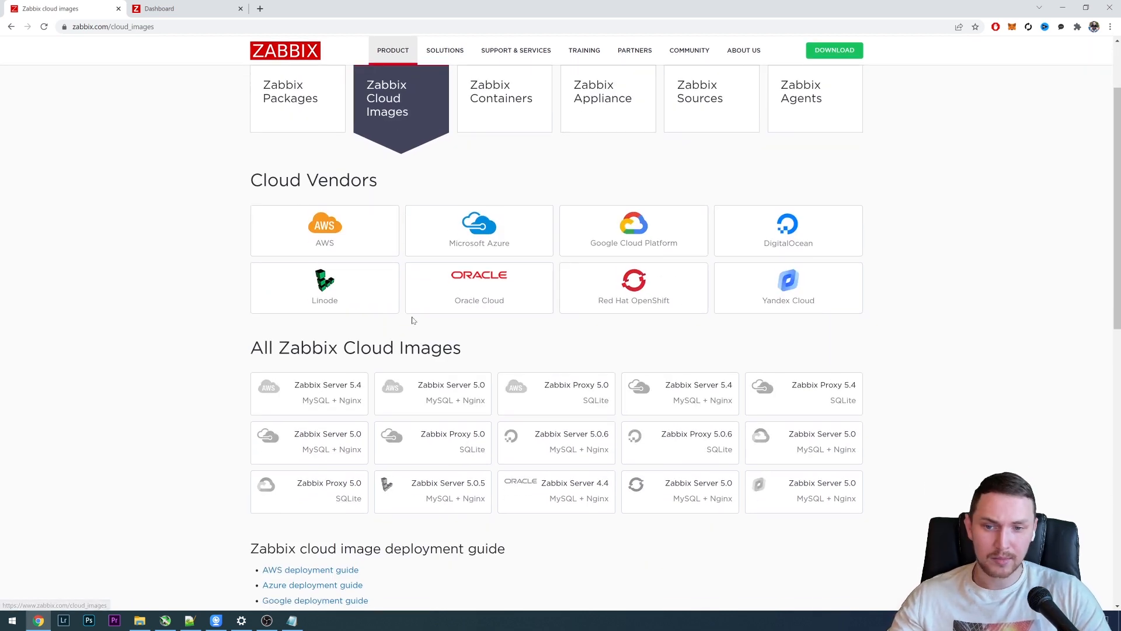
{"action": "scroll", "coordinate": [416, 319], "scroll_direction": "up", "scroll_amount": 2}
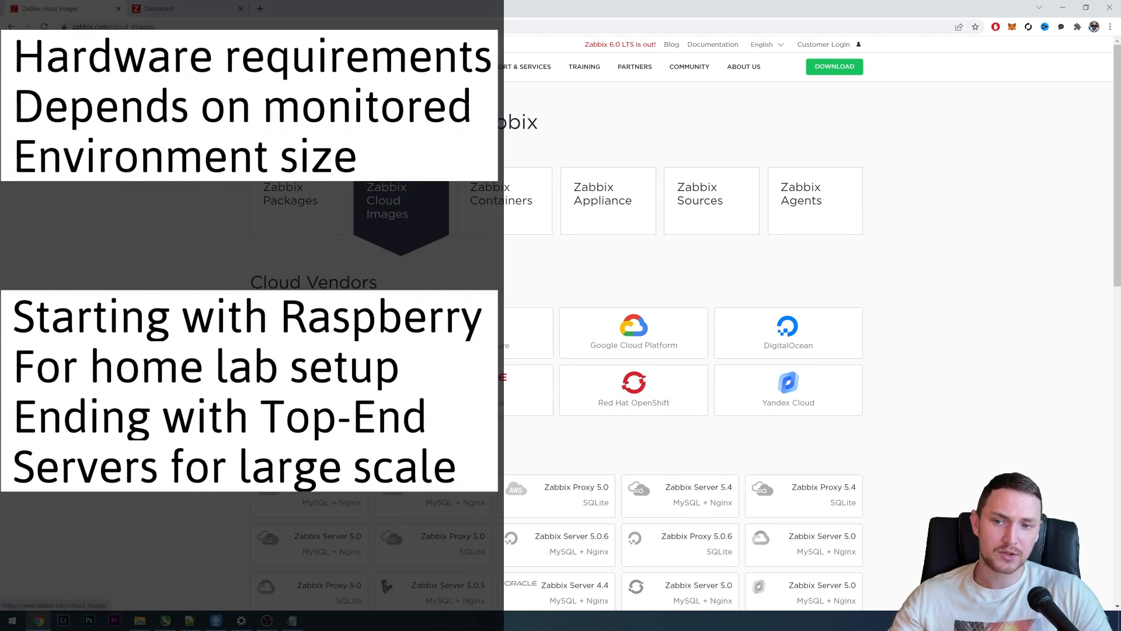
- View the download pages for Zabbix Containers, Appliance, Sources and Agents one after another
{"action": "left_click", "coordinate": [506, 226]}
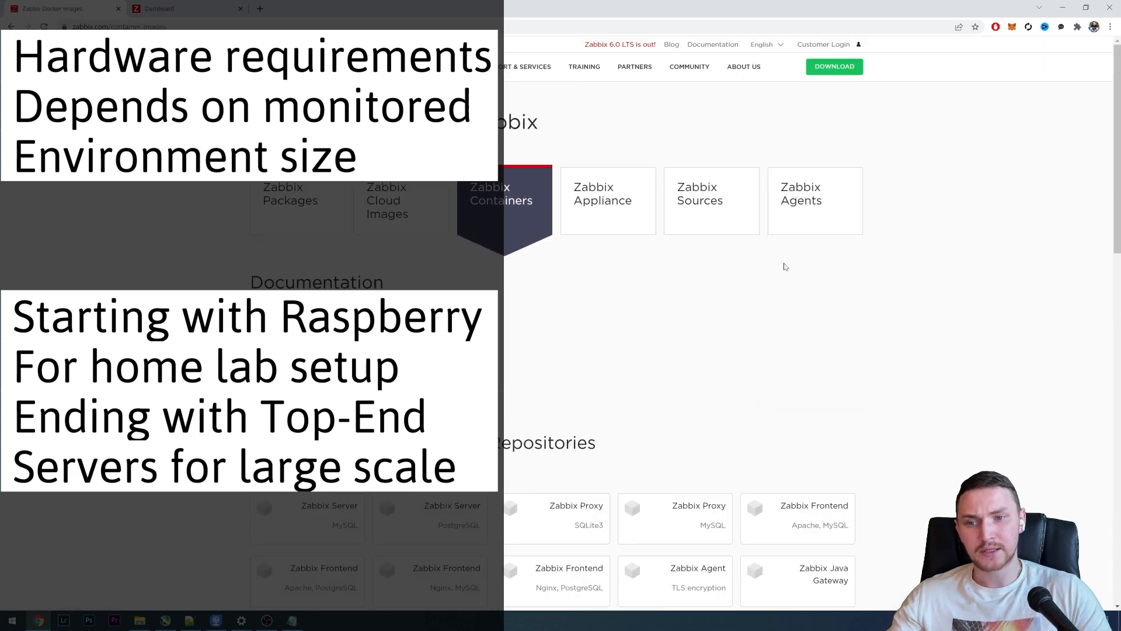
{"action": "left_click", "coordinate": [616, 214]}
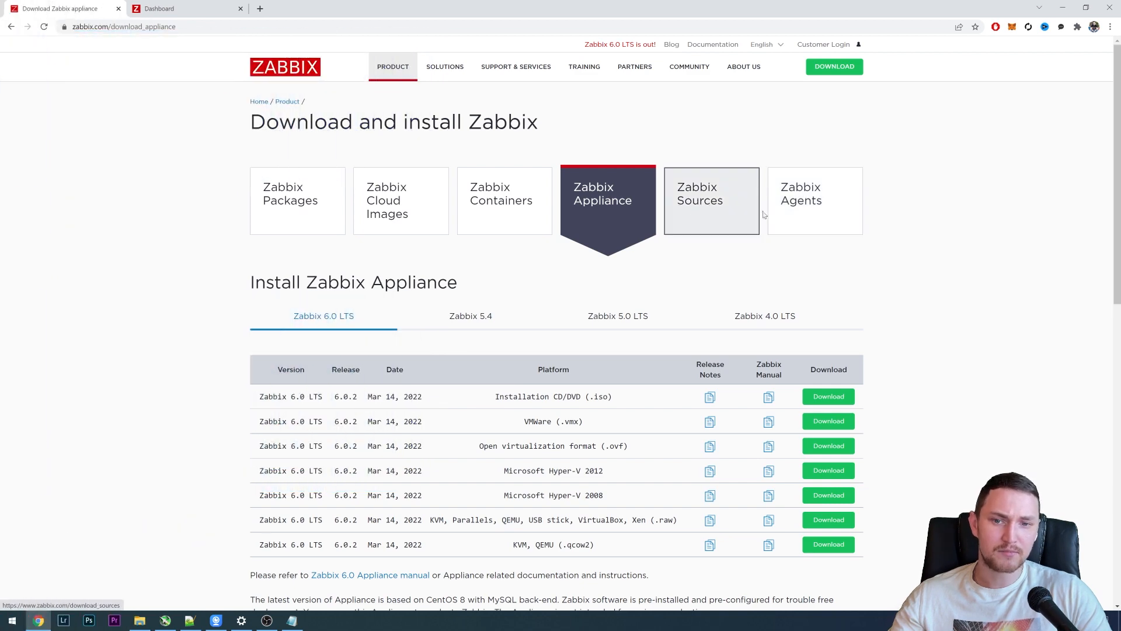
{"action": "left_click", "coordinate": [721, 213]}
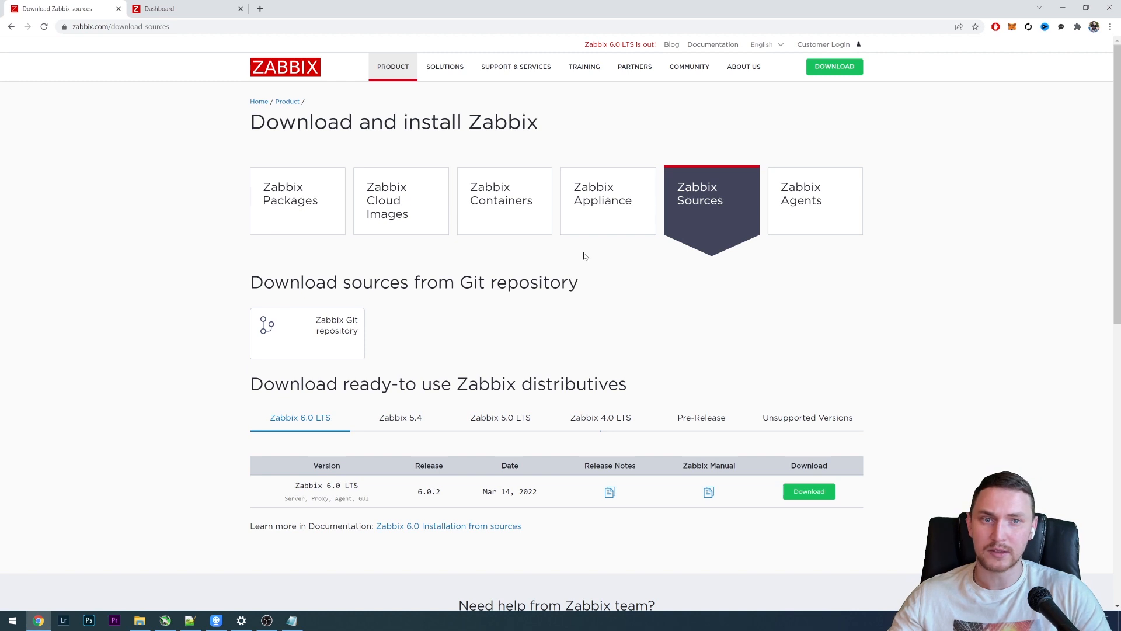
{"action": "left_click", "coordinate": [824, 206]}
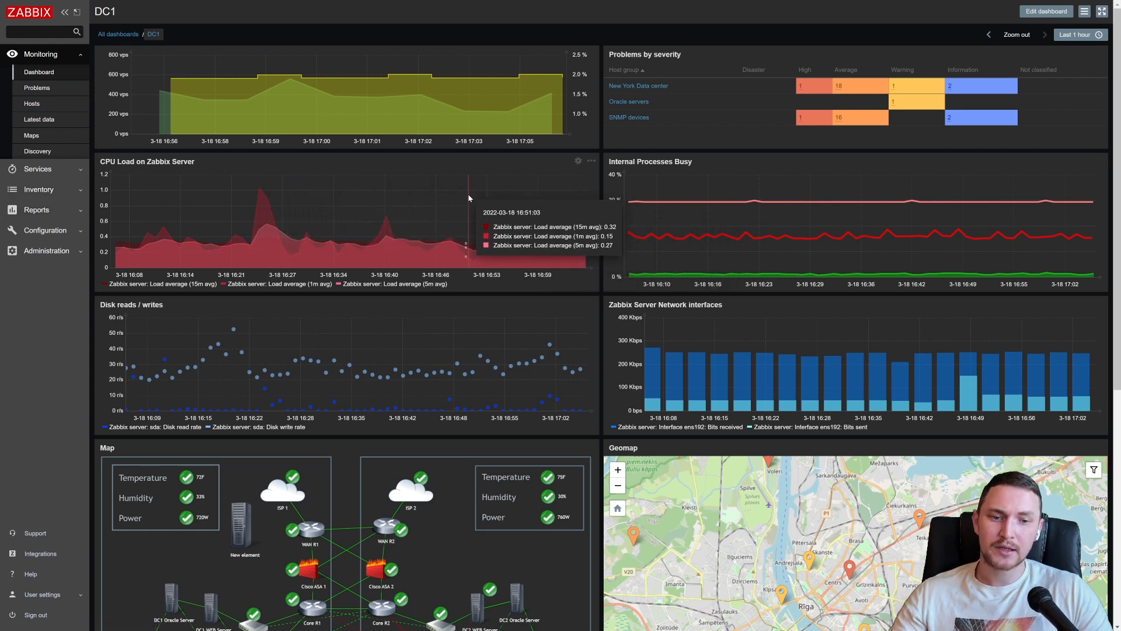
- Look over the DC1 dashboard's problem summary and its graphs of CPU load, internal processes, disk activity and network interfaces
{"action": "scroll", "coordinate": [470, 198], "scroll_direction": "down", "scroll_amount": 2}
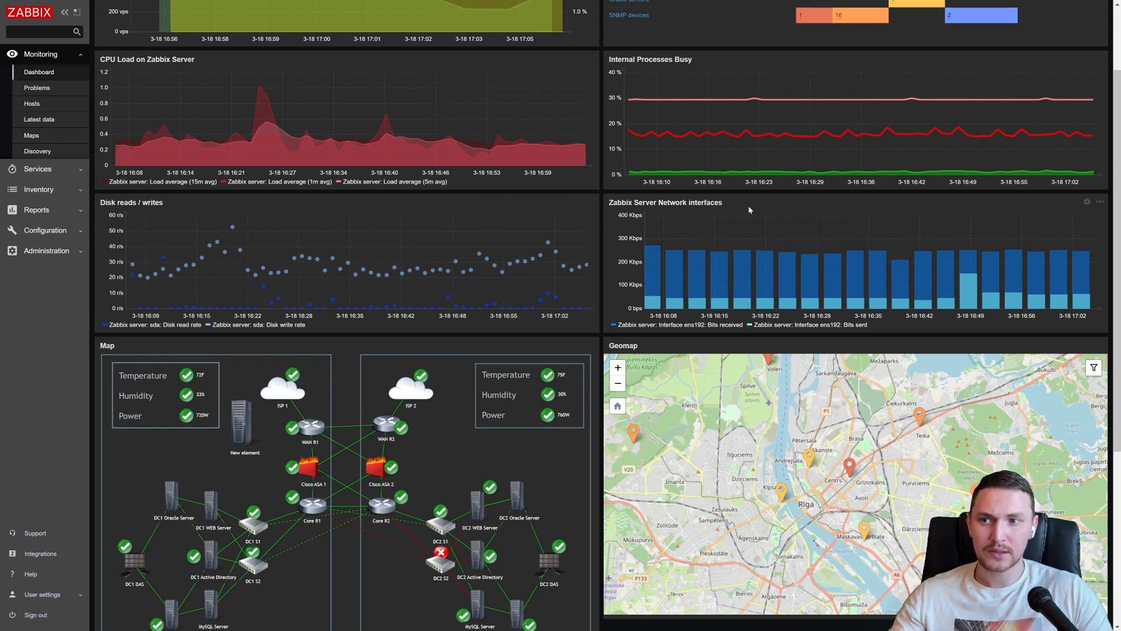
{"action": "scroll", "coordinate": [636, 222], "scroll_direction": "up", "scroll_amount": 2}
{"action": "scroll", "coordinate": [455, 223], "scroll_direction": "down", "scroll_amount": 2}
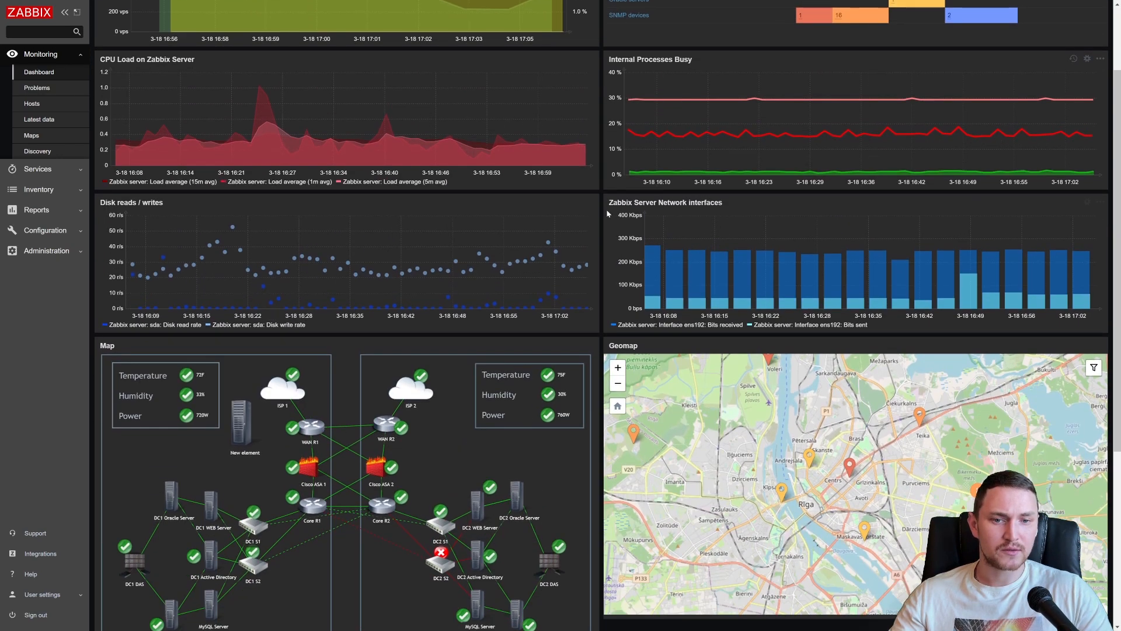
{"action": "scroll", "coordinate": [464, 224], "scroll_direction": "up", "scroll_amount": 2}
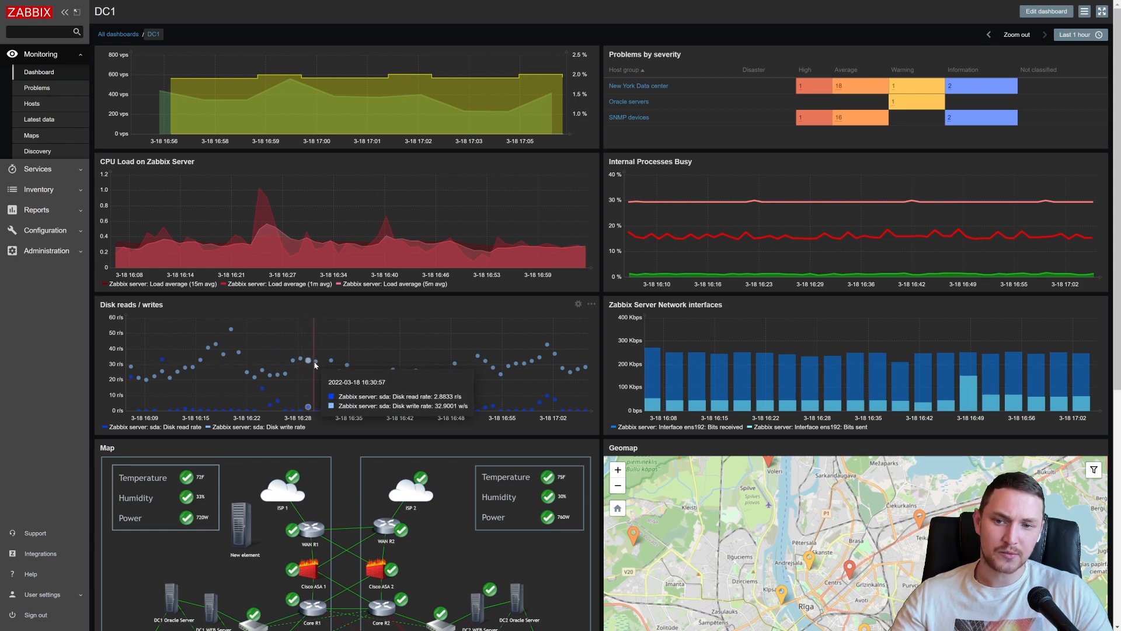
- Examine the DC1 dashboard's network map and Geomap, showing the host problems at the red marker in central Riga
{"action": "scroll", "coordinate": [592, 463], "scroll_direction": "down", "scroll_amount": 2}
{"action": "scroll", "coordinate": [592, 464], "scroll_direction": "down", "scroll_amount": 3}
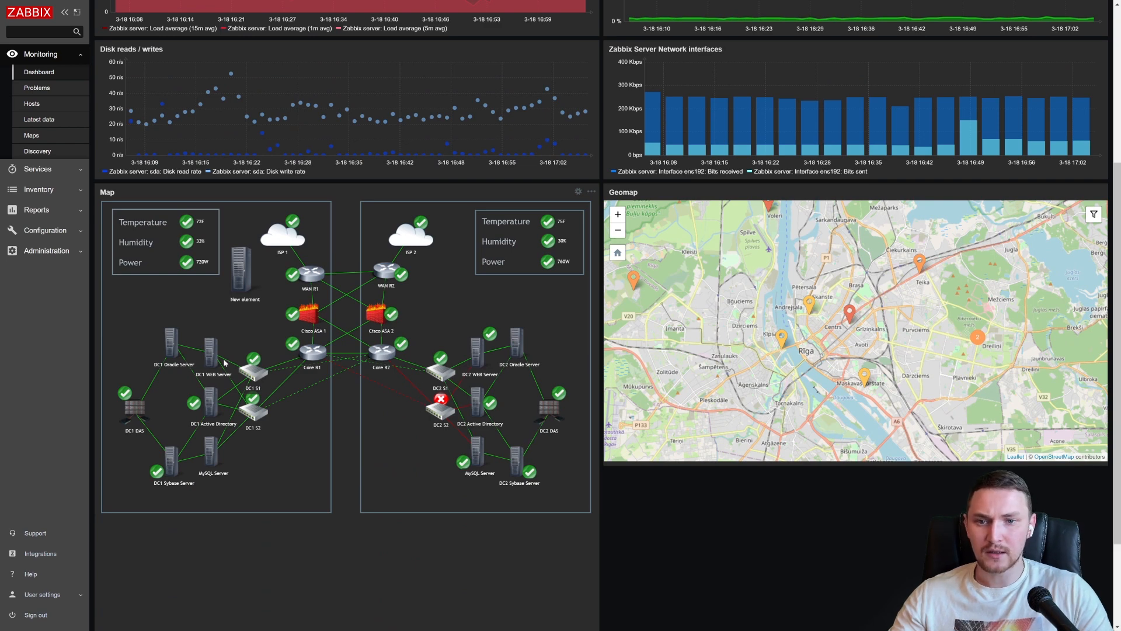
{"action": "mouse_move", "coordinate": [902, 348]}
{"action": "left_mouse_down"}
{"action": "mouse_move", "coordinate": [887, 378]}
{"action": "mouse_move", "coordinate": [913, 375]}
{"action": "left_mouse_up"}
{"action": "left_click", "coordinate": [861, 342]}
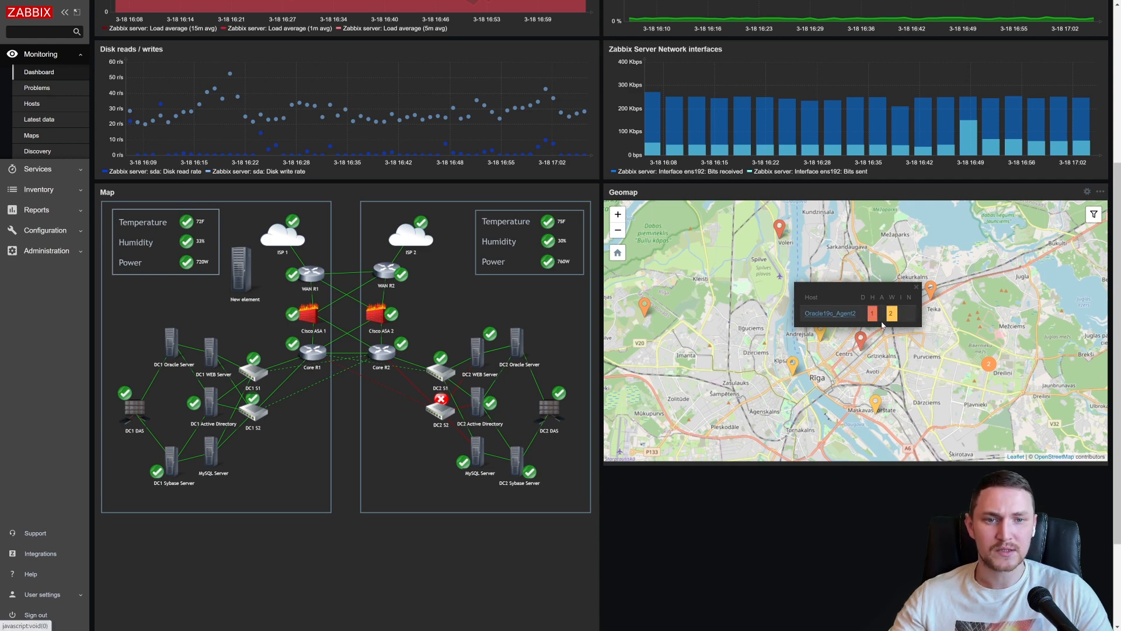
{"action": "scroll", "coordinate": [648, 344], "scroll_direction": "up", "scroll_amount": 2}
{"action": "scroll", "coordinate": [578, 233], "scroll_direction": "up", "scroll_amount": 3}
{"action": "scroll", "coordinate": [663, 290], "scroll_direction": "up", "scroll_amount": 1}
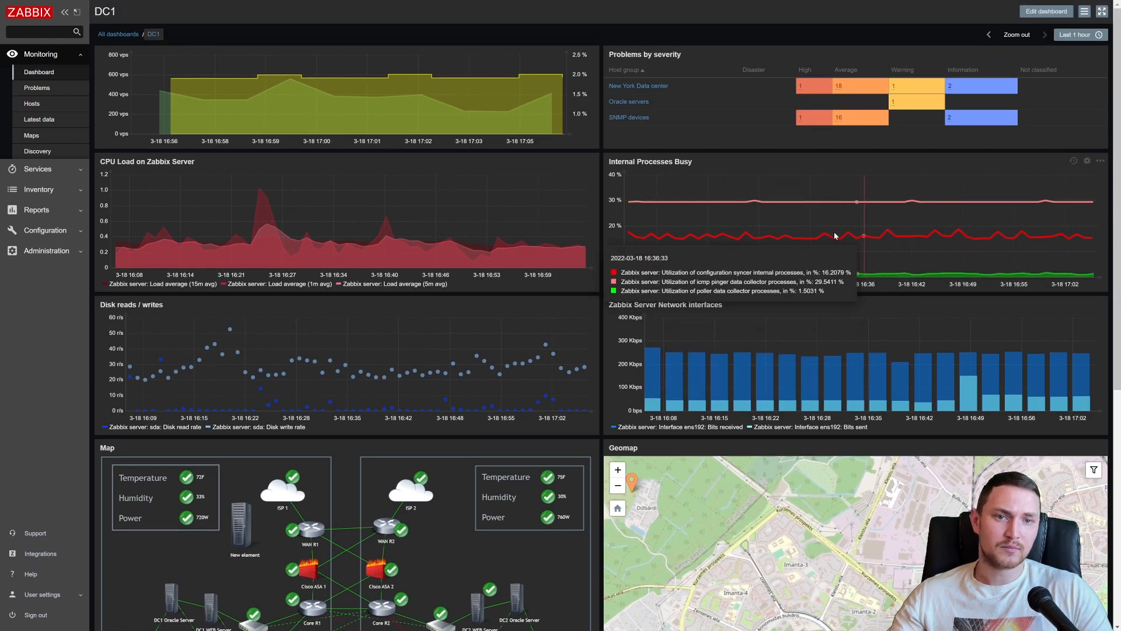
- Open the host configuration list, view the blank new host form and close it without adding a host
{"action": "left_click", "coordinate": [44, 231]}
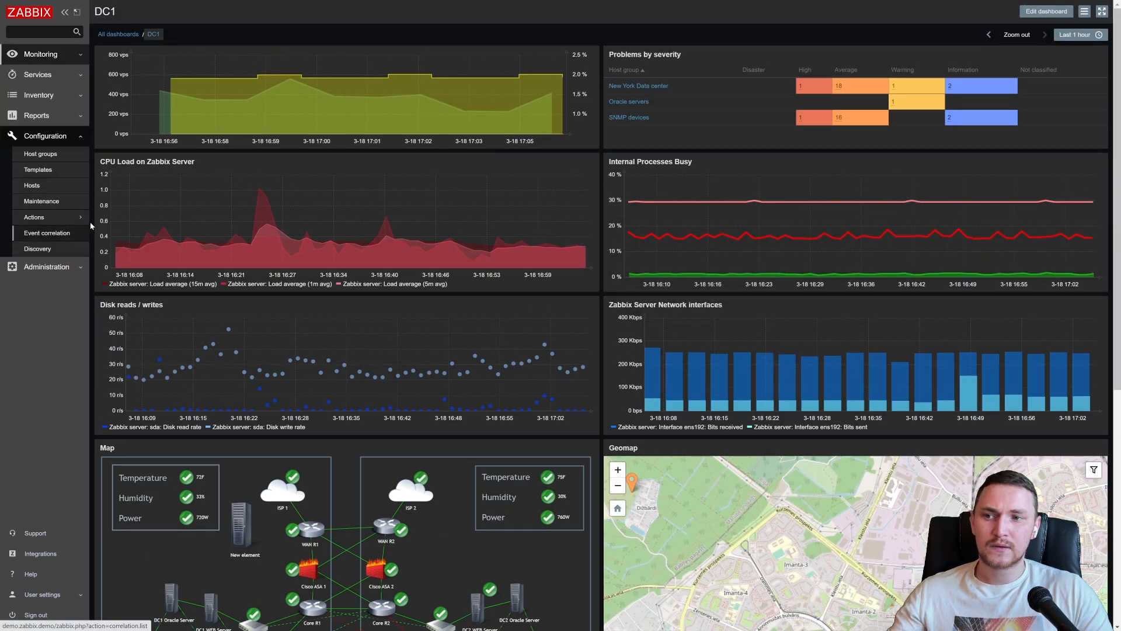
{"action": "left_click", "coordinate": [59, 186]}
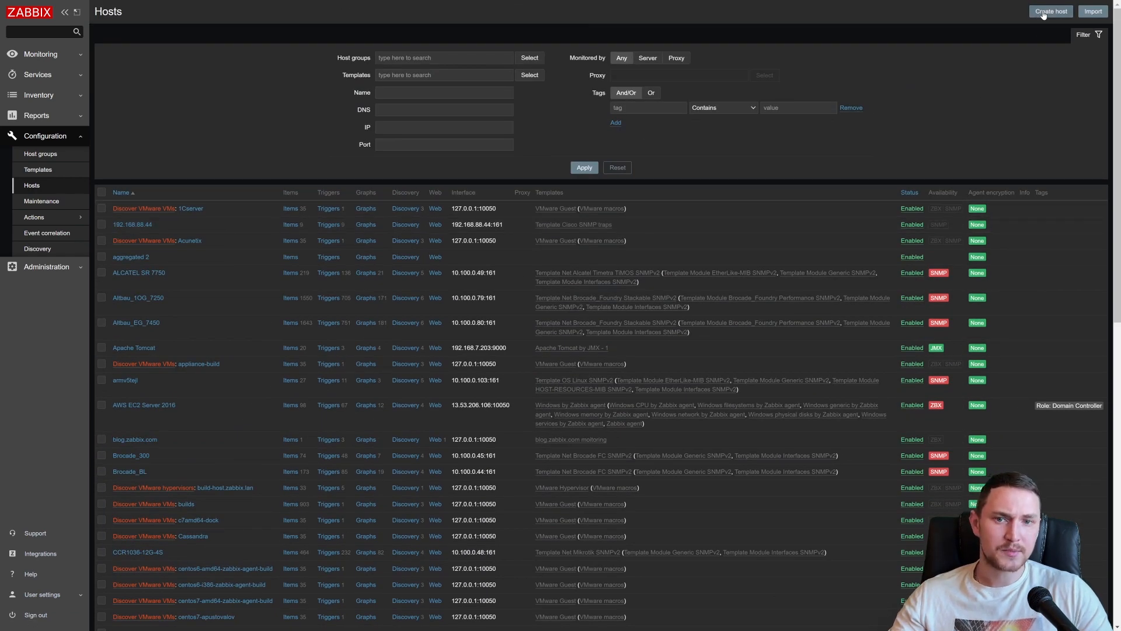
{"action": "left_click", "coordinate": [1051, 11]}
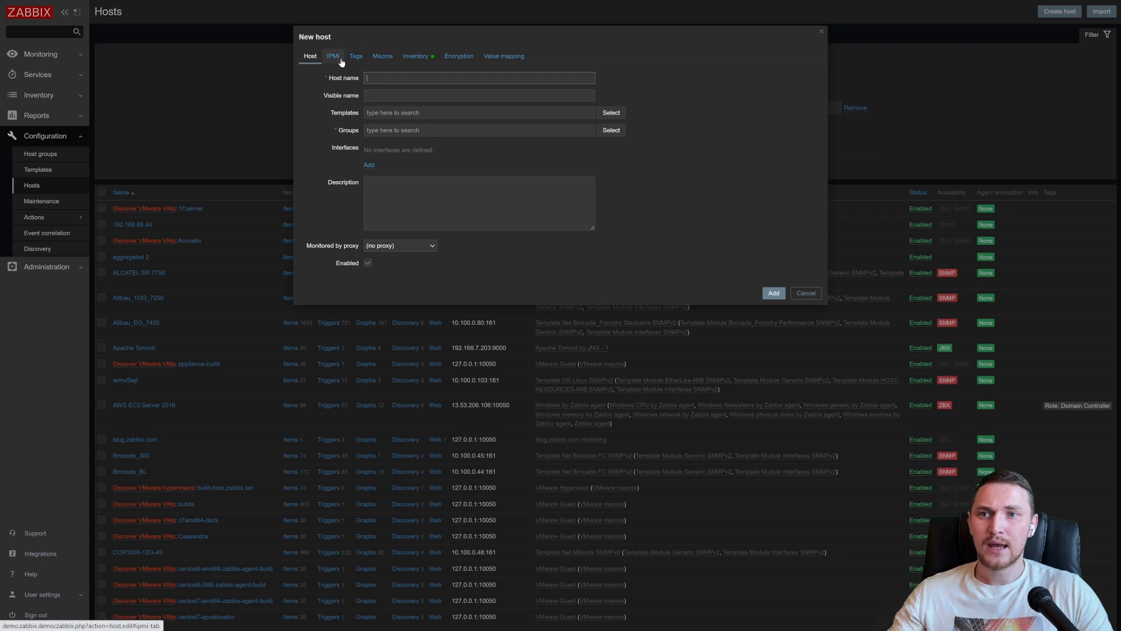
{"action": "left_click", "coordinate": [804, 294]}
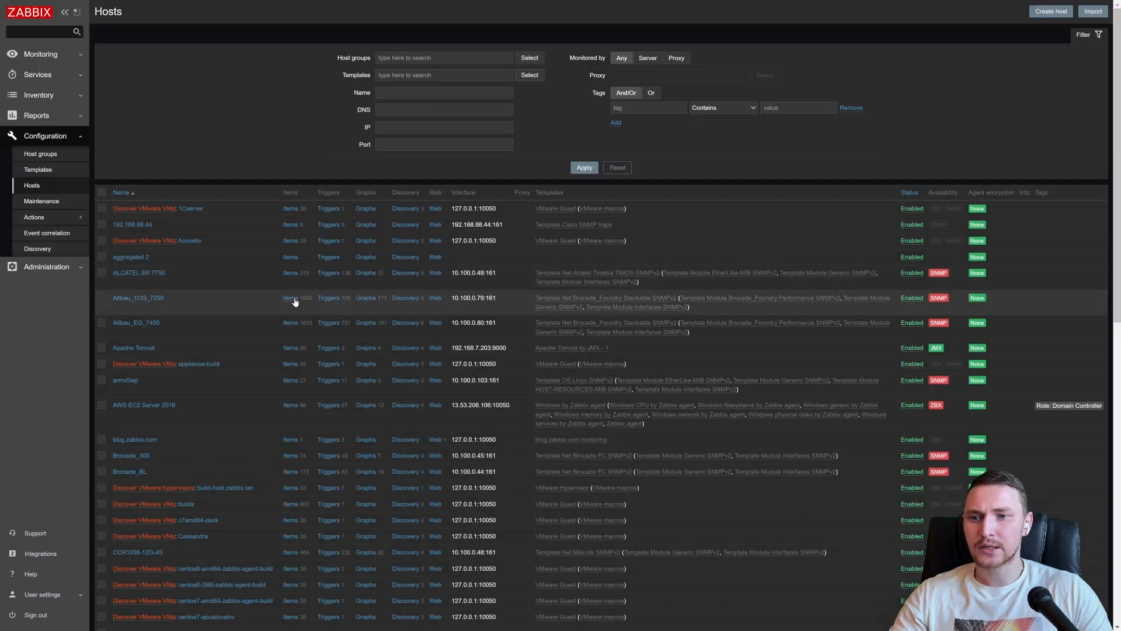
- Open a blank new item form for host Altbau_1OG_7250 and review the available item types, keeping Zabbix agent
{"action": "left_click", "coordinate": [290, 298]}
{"action": "left_click", "coordinate": [1083, 15]}
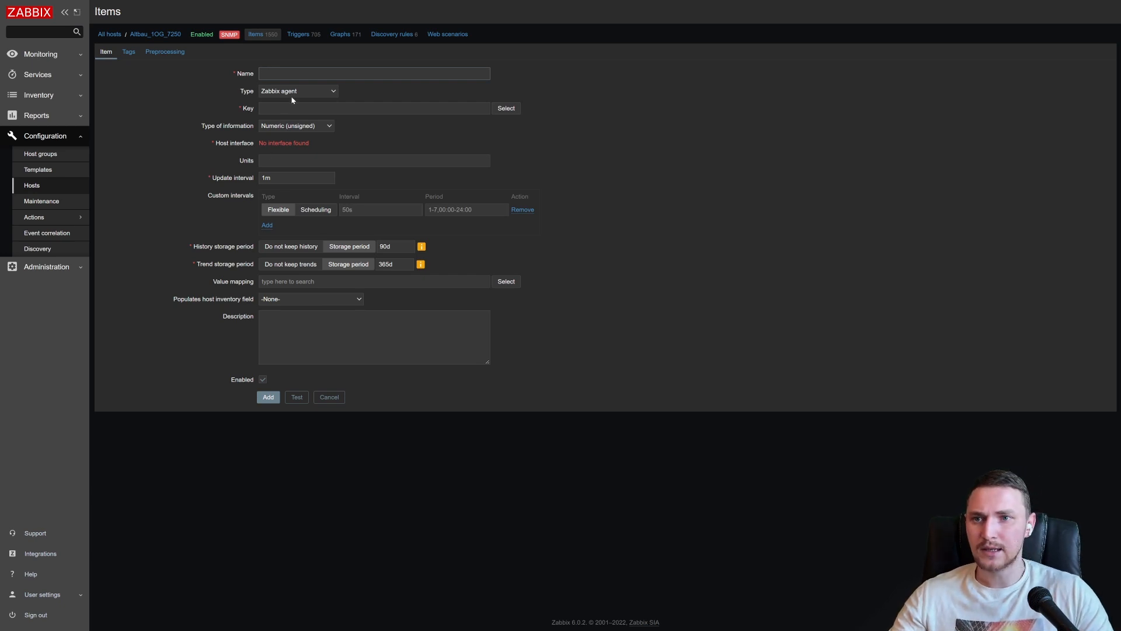
{"action": "left_click", "coordinate": [296, 94]}
{"action": "scroll", "coordinate": [293, 119], "scroll_direction": "down", "scroll_amount": 1}
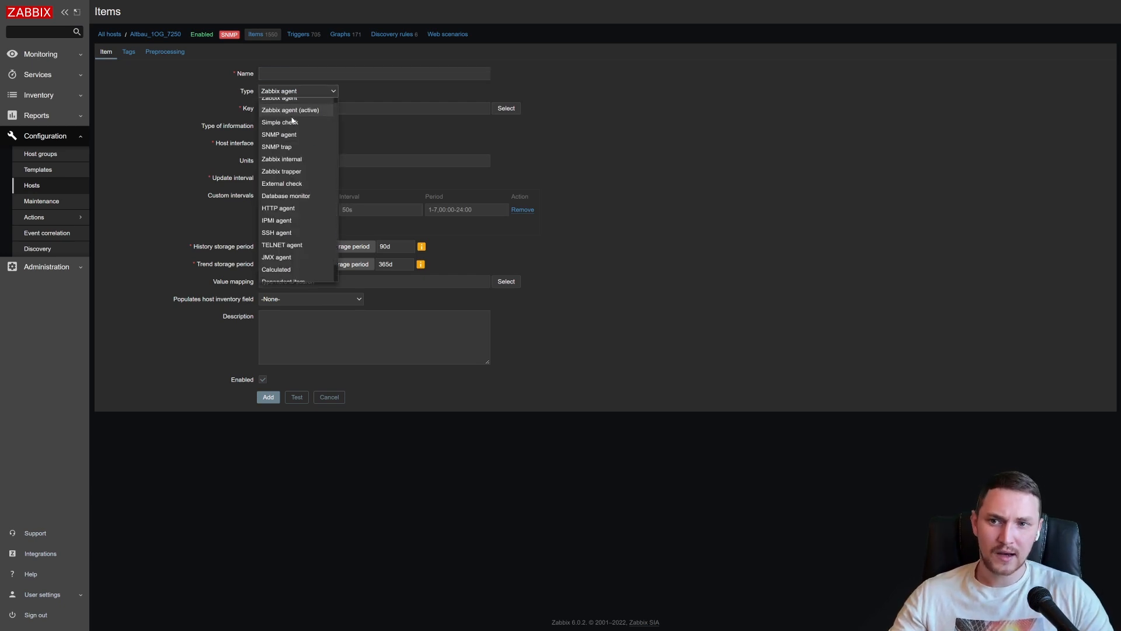
{"action": "scroll", "coordinate": [306, 182], "scroll_direction": "up", "scroll_amount": 1}
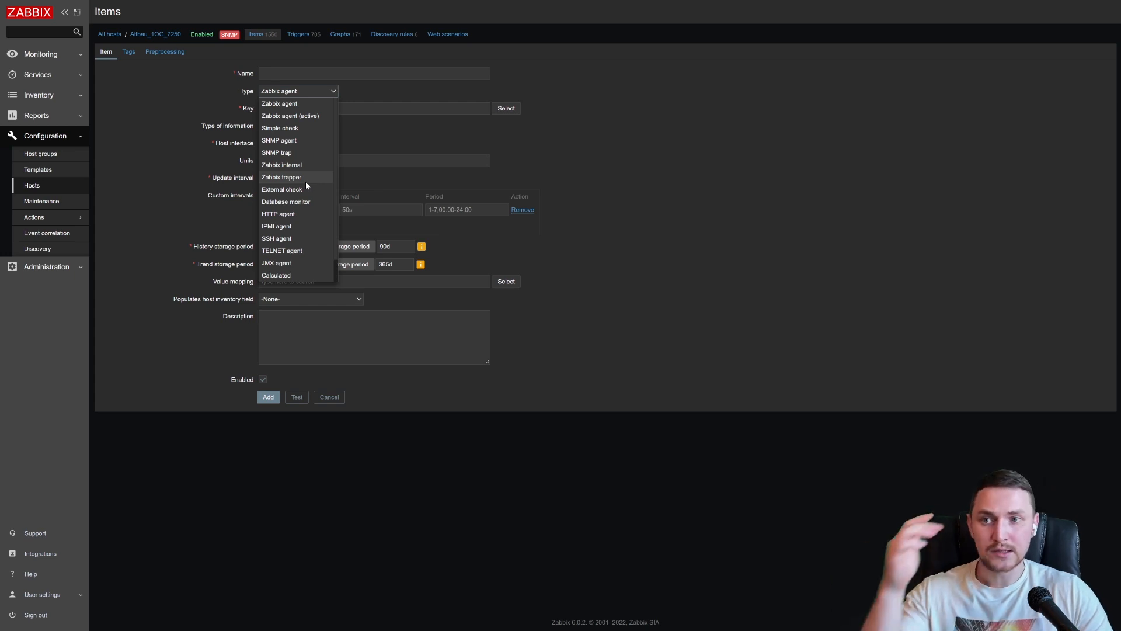
{"action": "left_click", "coordinate": [311, 106]}
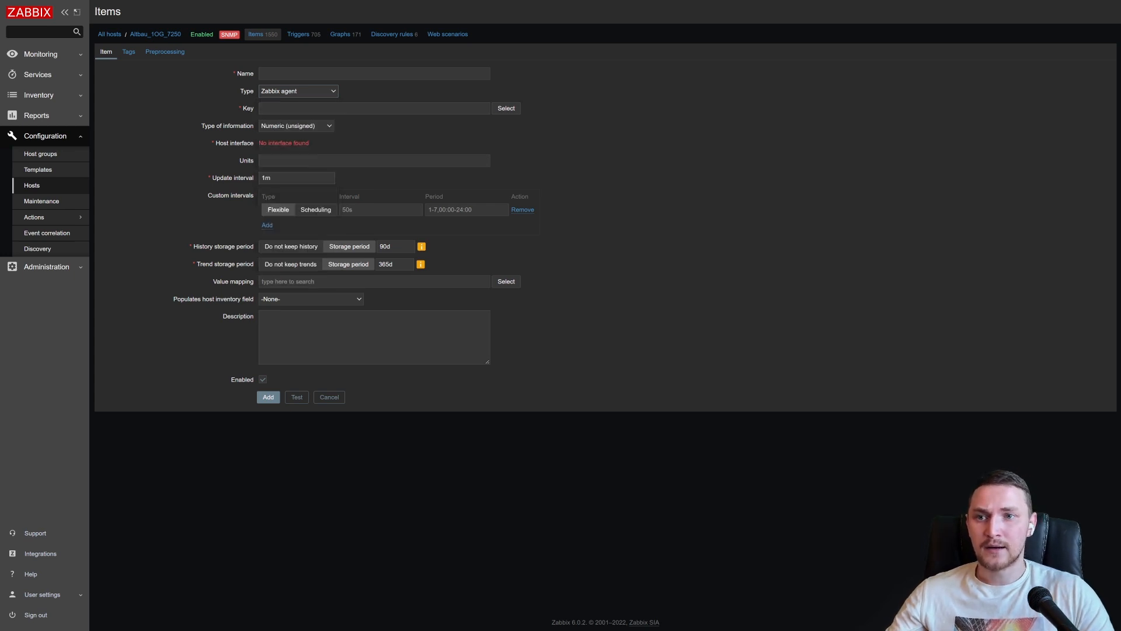
- Browse the standard Zabbix agent item keys without choosing one, and review the list of item types again
{"action": "left_click", "coordinate": [506, 110]}
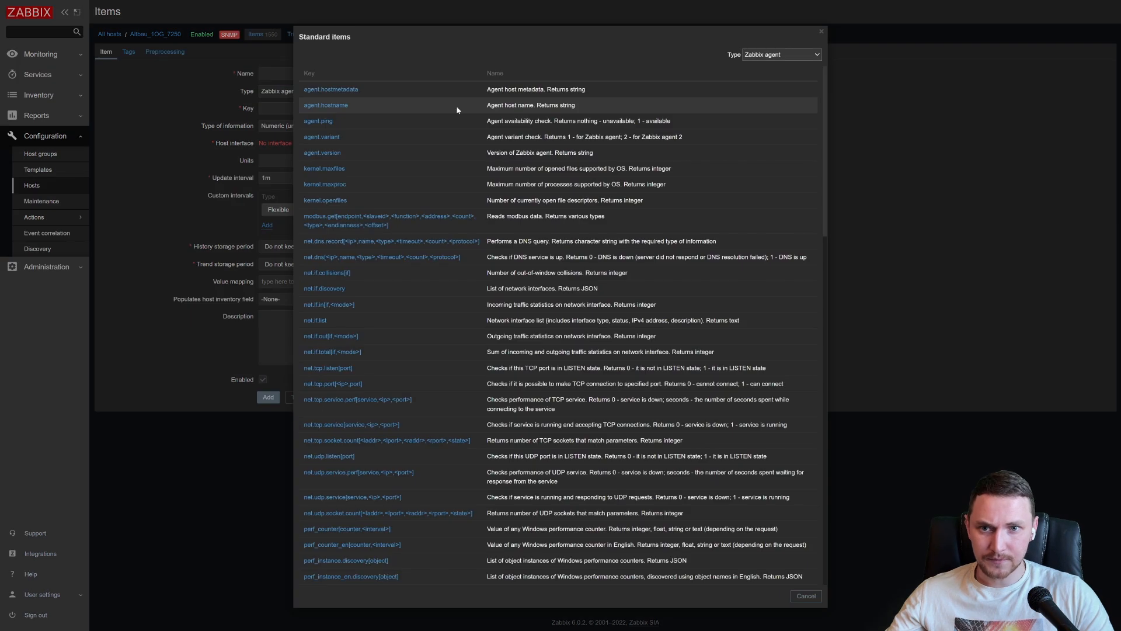
{"action": "scroll", "coordinate": [534, 228], "scroll_direction": "down", "scroll_amount": 8}
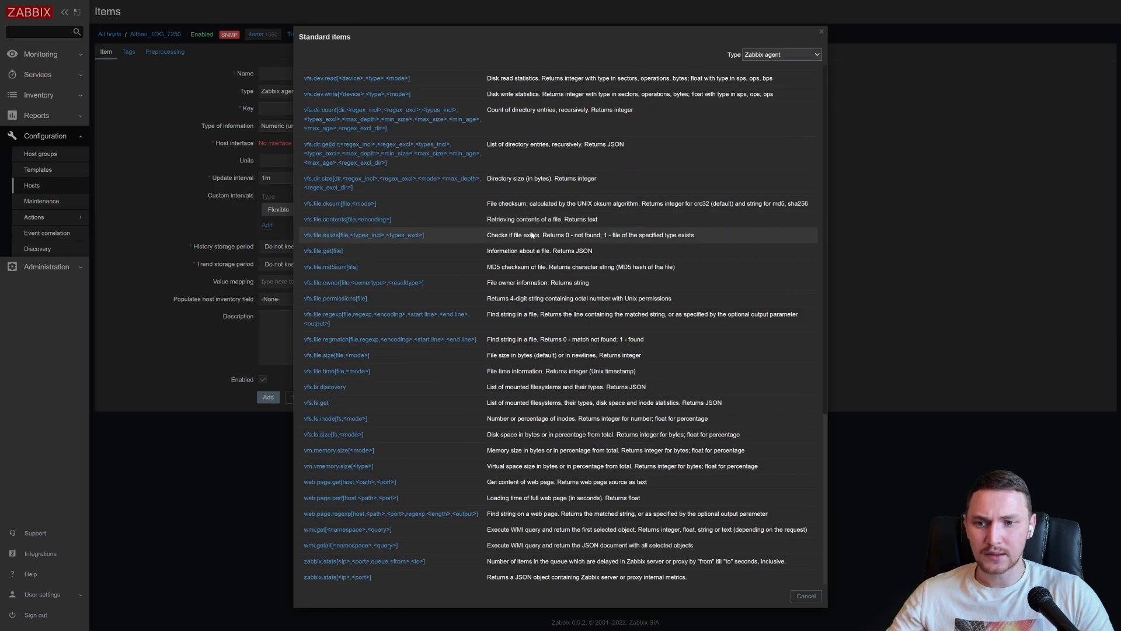
{"action": "scroll", "coordinate": [531, 234], "scroll_direction": "up", "scroll_amount": 9}
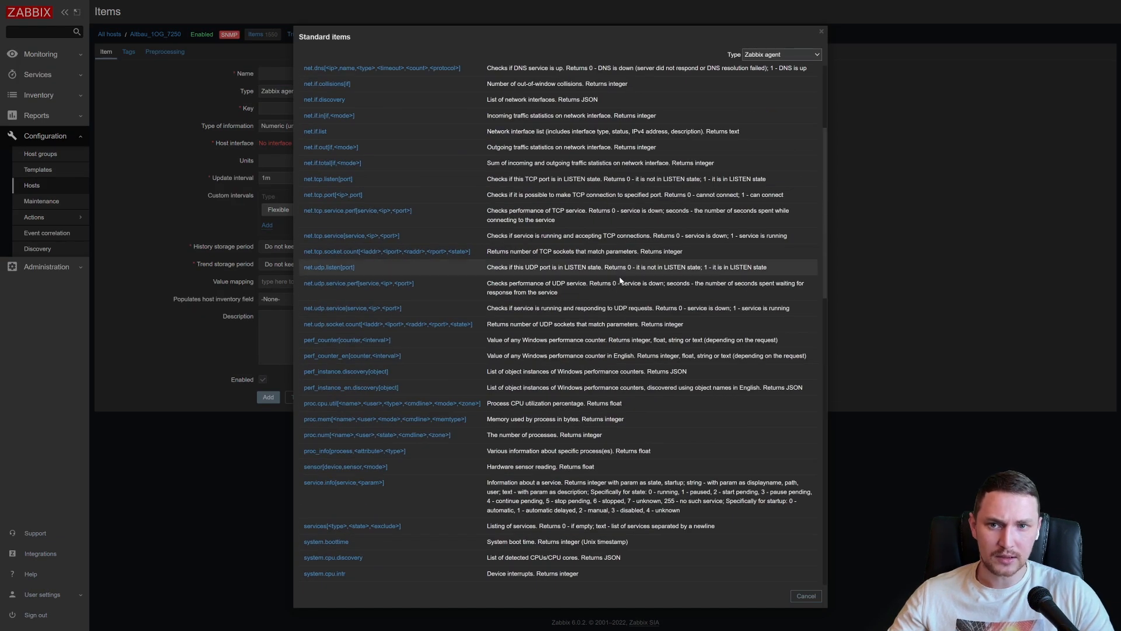
{"action": "left_click_drag", "start_coordinate": [491, 253], "coordinate": [623, 258]}
{"action": "scroll", "coordinate": [623, 261], "scroll_direction": "up", "scroll_amount": 2}
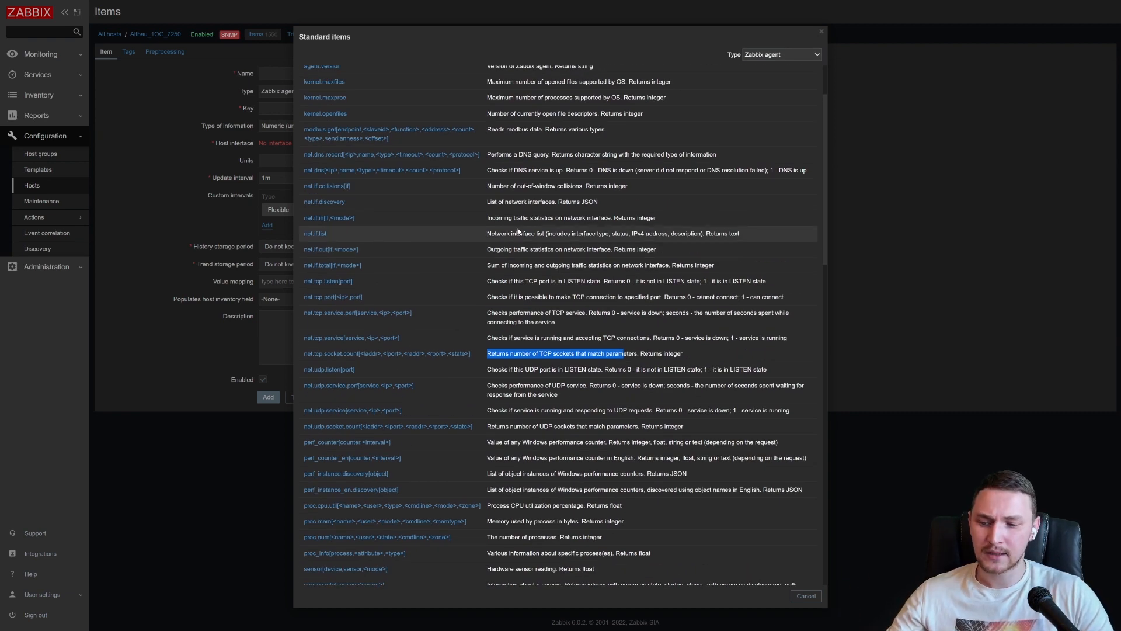
{"action": "scroll", "coordinate": [518, 232], "scroll_direction": "up", "scroll_amount": 3}
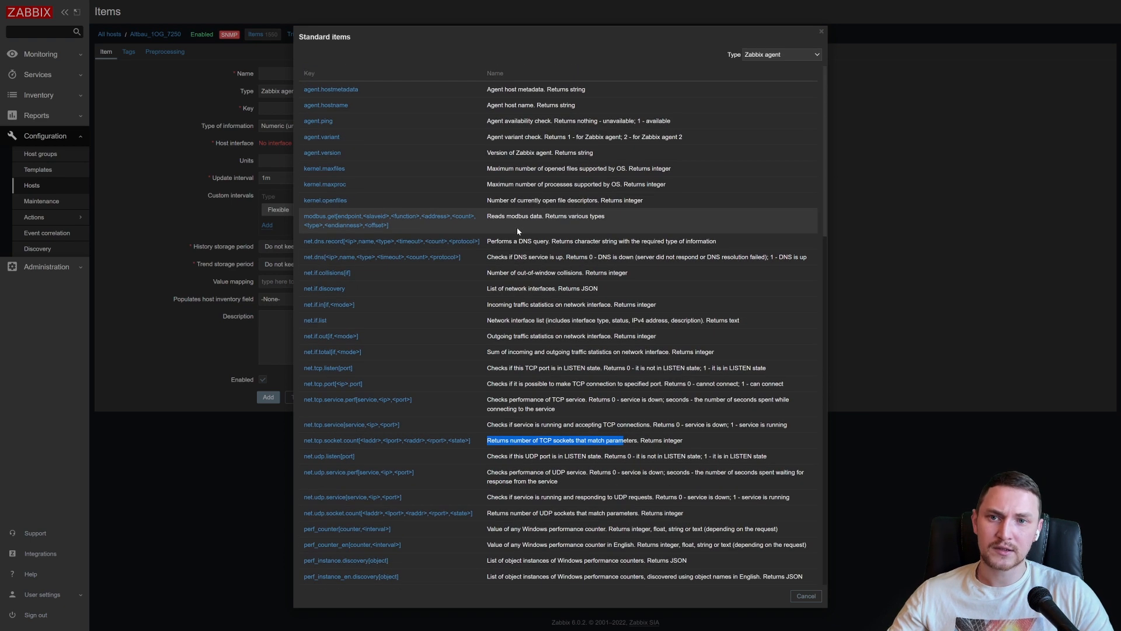
{"action": "left_click", "coordinate": [807, 596]}
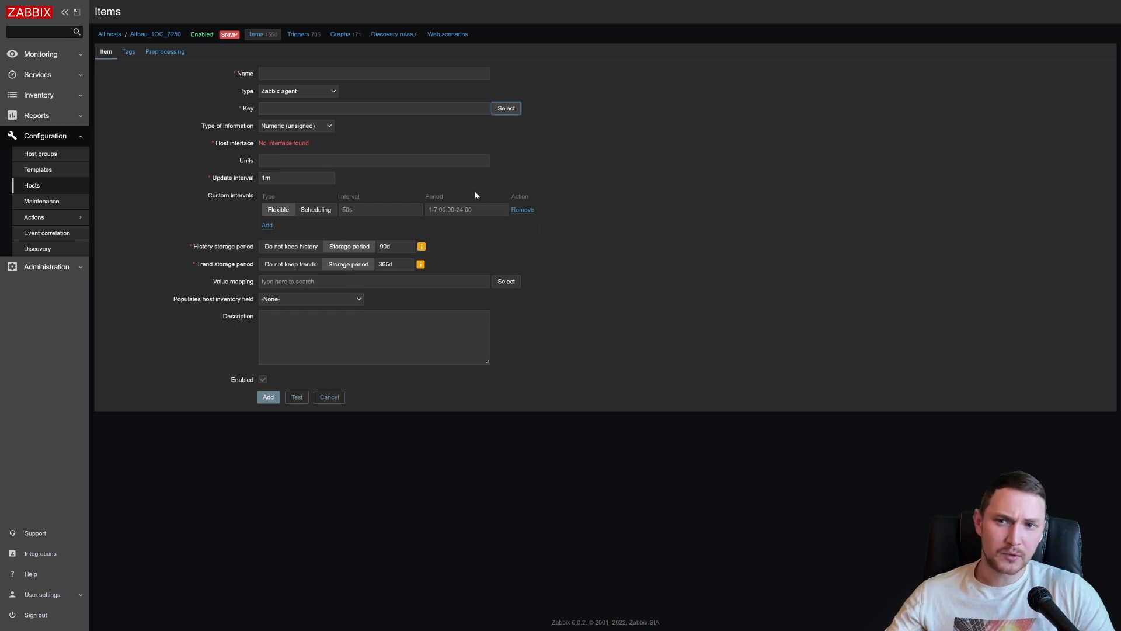
{"action": "left_click", "coordinate": [300, 91]}
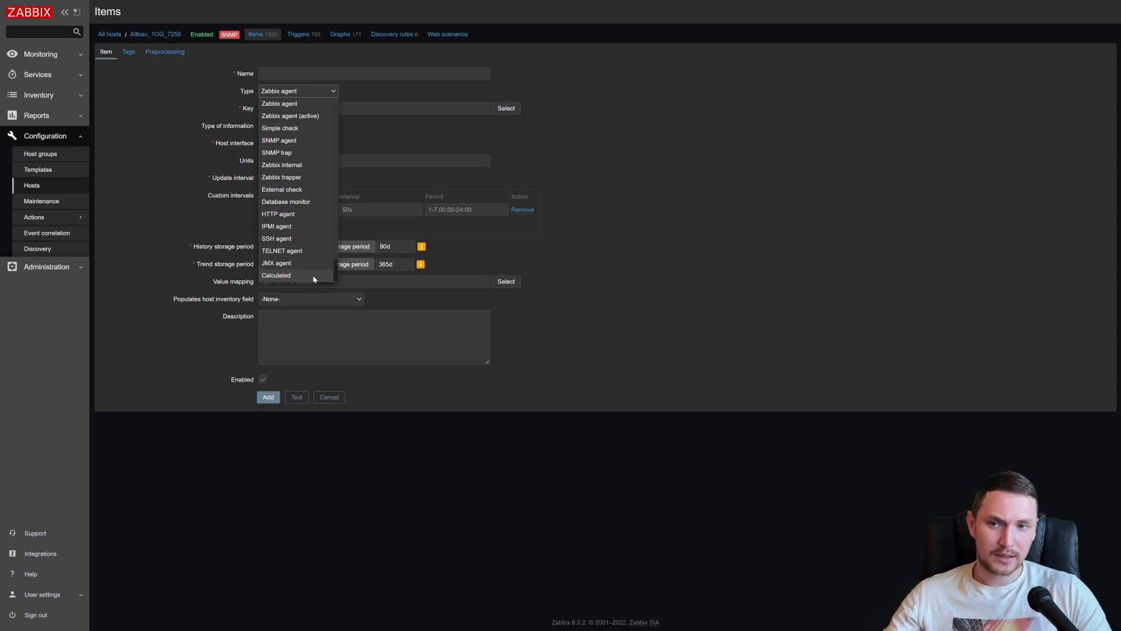
{"action": "left_click", "coordinate": [116, 190]}
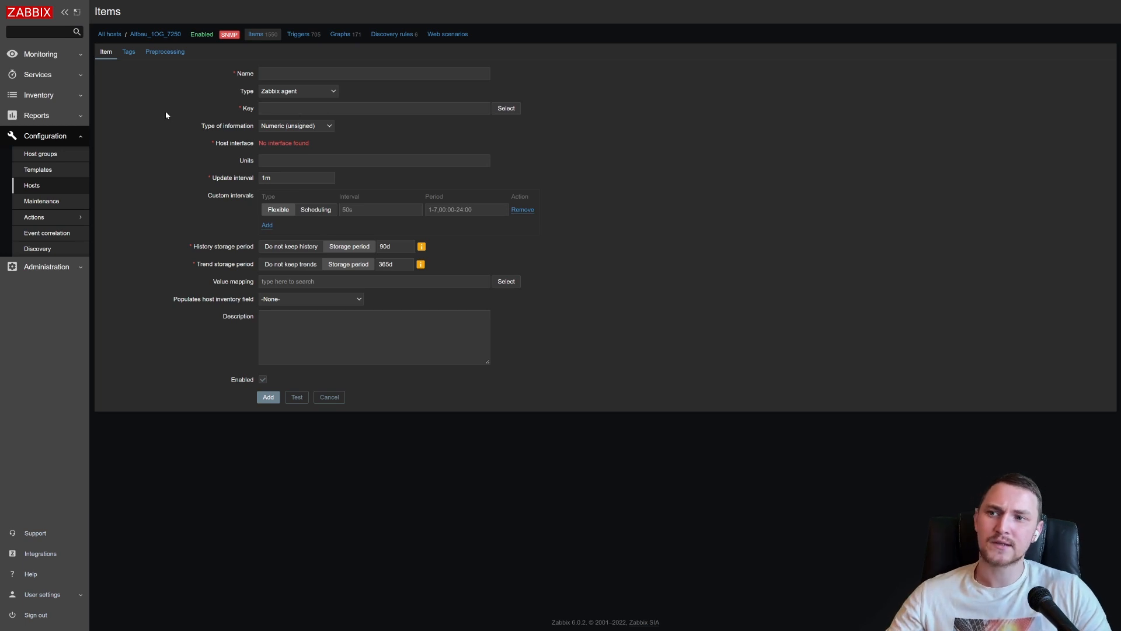
- Open the configured templates list, look through it and filter it by the name "windows"
{"action": "left_click", "coordinate": [49, 173]}
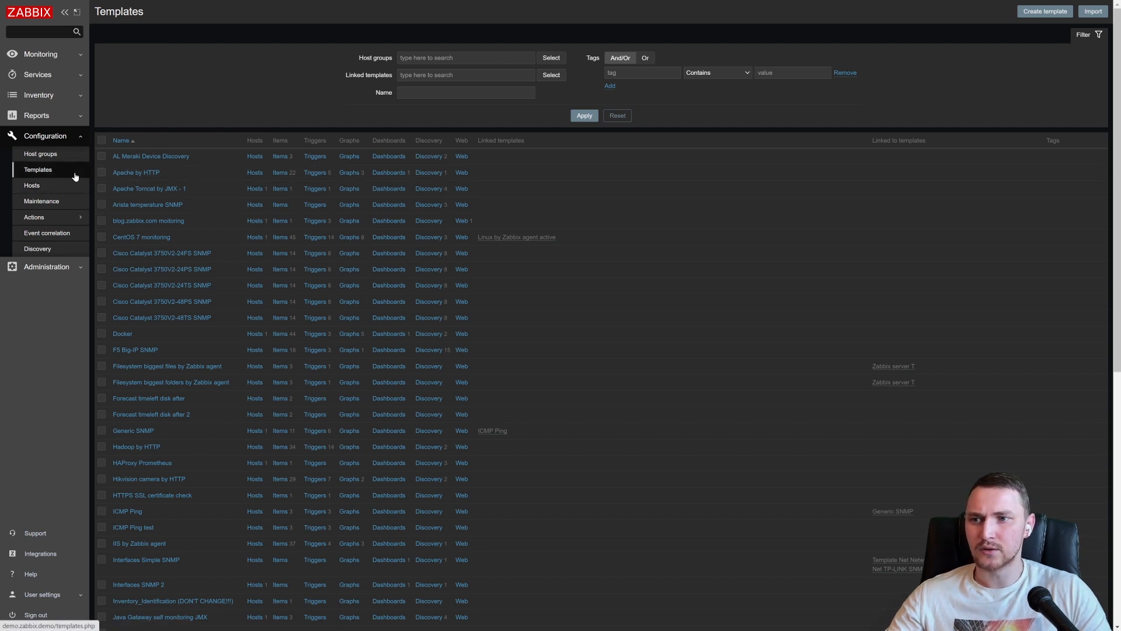
{"action": "scroll", "coordinate": [278, 180], "scroll_direction": "down", "scroll_amount": 1}
{"action": "scroll", "coordinate": [278, 180], "scroll_direction": "down", "scroll_amount": 3}
{"action": "scroll", "coordinate": [340, 171], "scroll_direction": "up", "scroll_amount": 4}
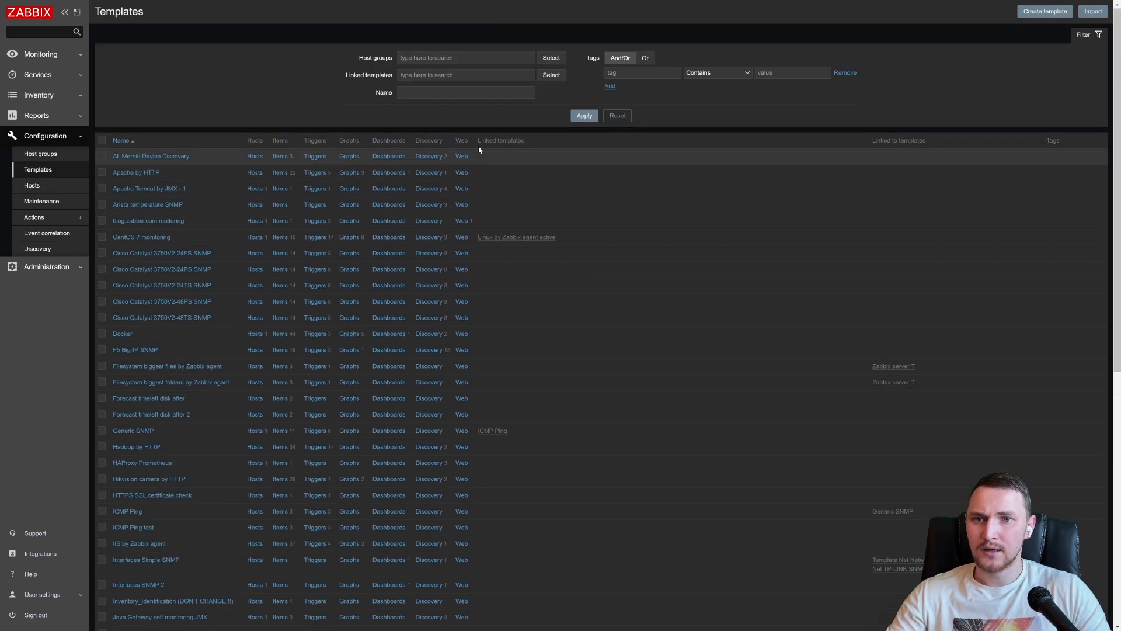
{"action": "left_click", "coordinate": [461, 92]}
{"action": "type", "text": "windows"}
{"action": "key", "text": "Return"}
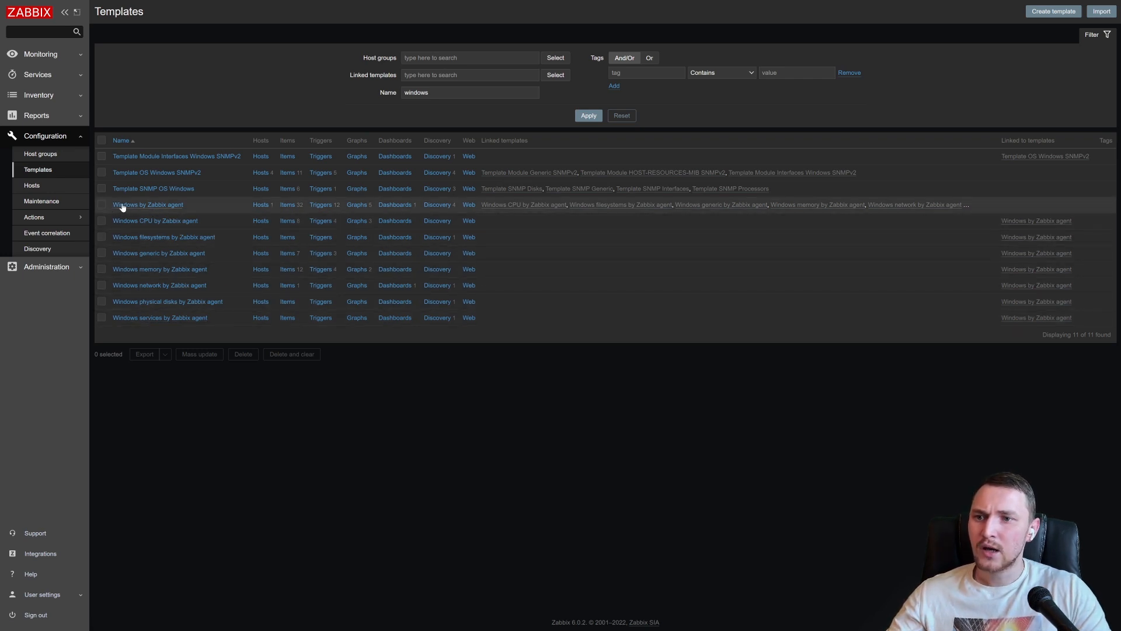
- Examine the items of the Windows by Zabbix agent template, including their keys, intervals, types and tags
{"action": "left_click", "coordinate": [289, 206]}
{"action": "scroll", "coordinate": [195, 286], "scroll_direction": "down", "scroll_amount": 3}
{"action": "scroll", "coordinate": [194, 286], "scroll_direction": "down", "scroll_amount": 3}
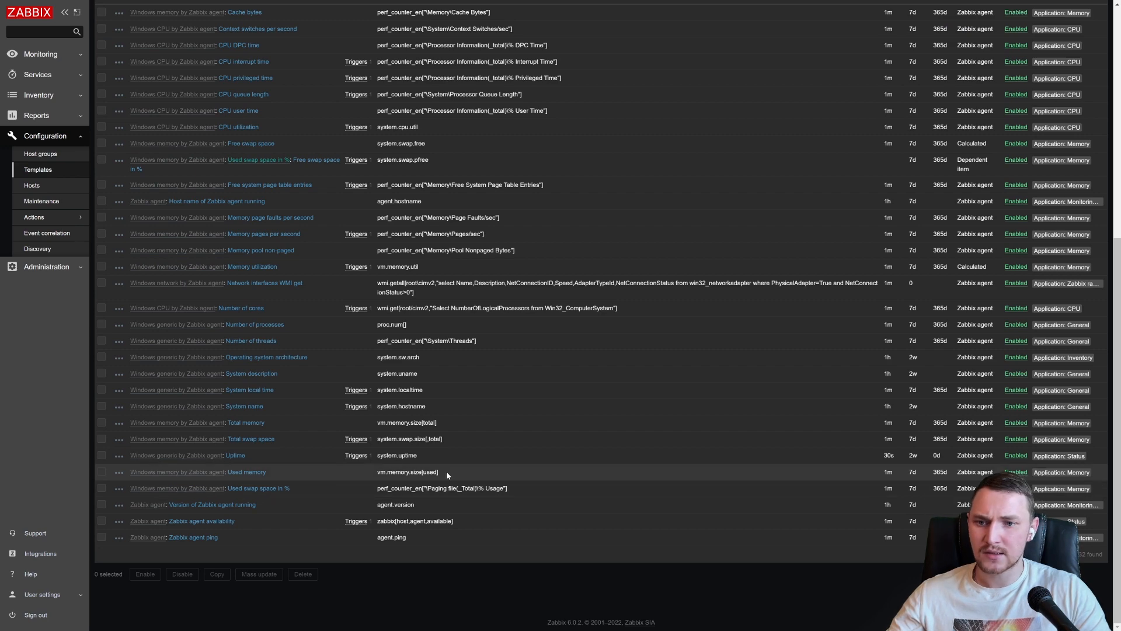
{"action": "scroll", "coordinate": [467, 333], "scroll_direction": "up", "scroll_amount": 1}
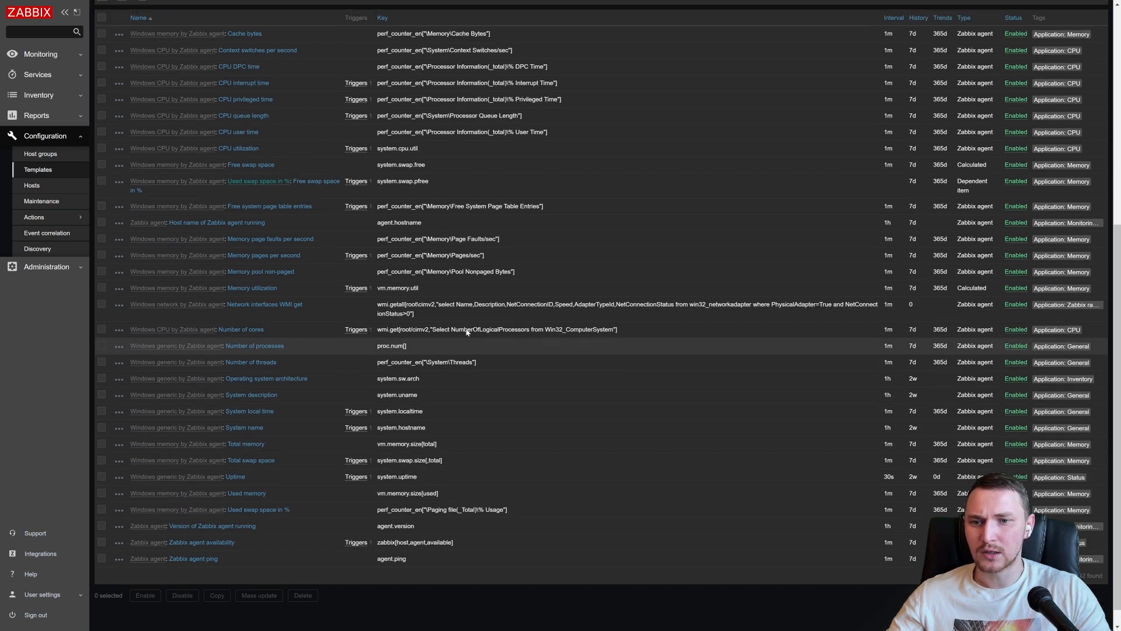
{"action": "scroll", "coordinate": [468, 332], "scroll_direction": "up", "scroll_amount": 1}
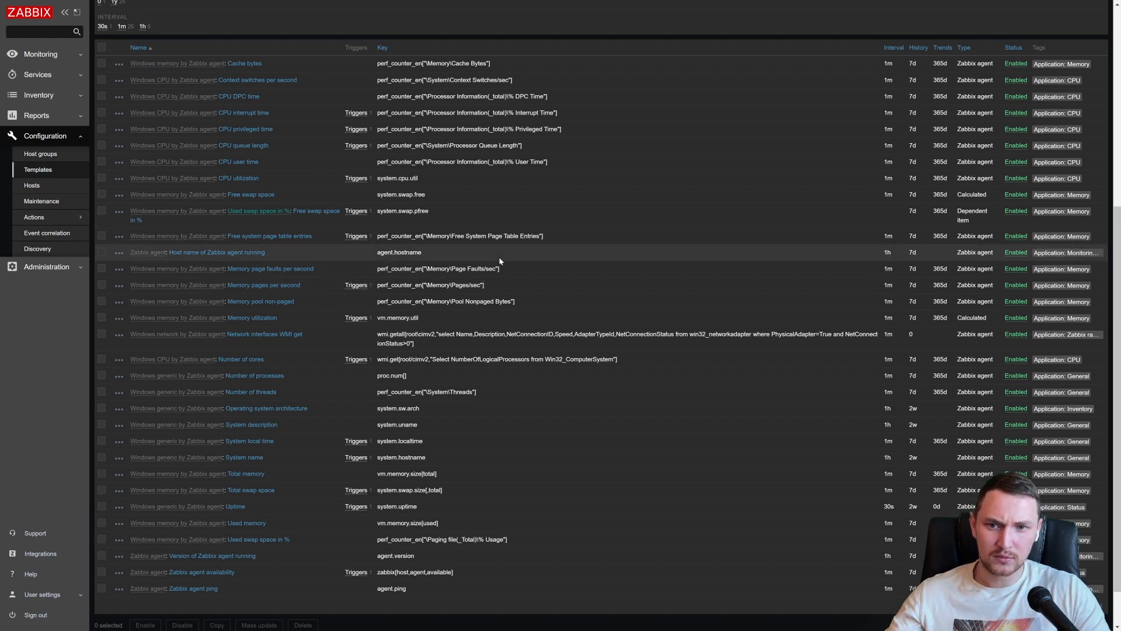
{"action": "scroll", "coordinate": [559, 314], "scroll_direction": "up", "scroll_amount": 3}
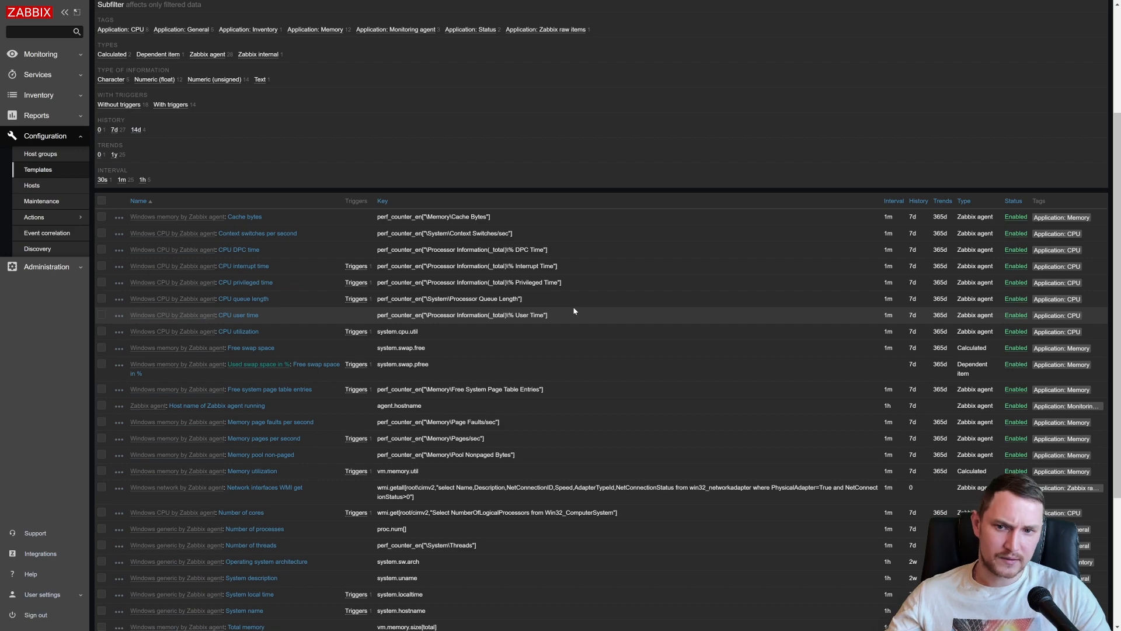
{"action": "scroll", "coordinate": [578, 309], "scroll_direction": "down", "scroll_amount": 4}
{"action": "scroll", "coordinate": [680, 309], "scroll_direction": "up", "scroll_amount": 7}
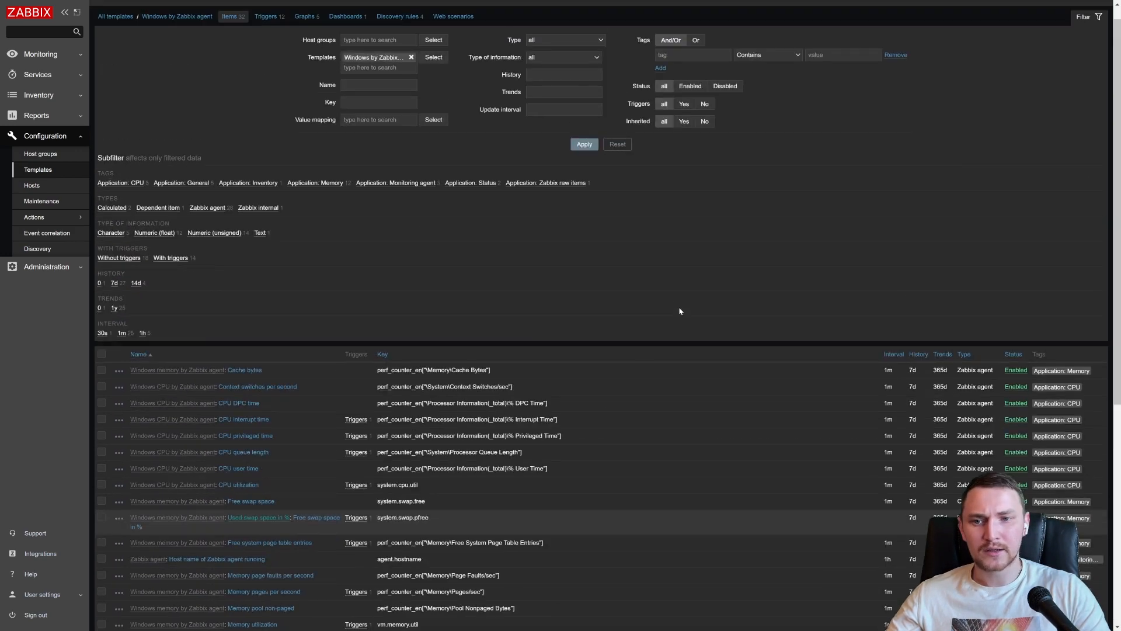
{"action": "scroll", "coordinate": [680, 311], "scroll_direction": "down", "scroll_amount": 6}
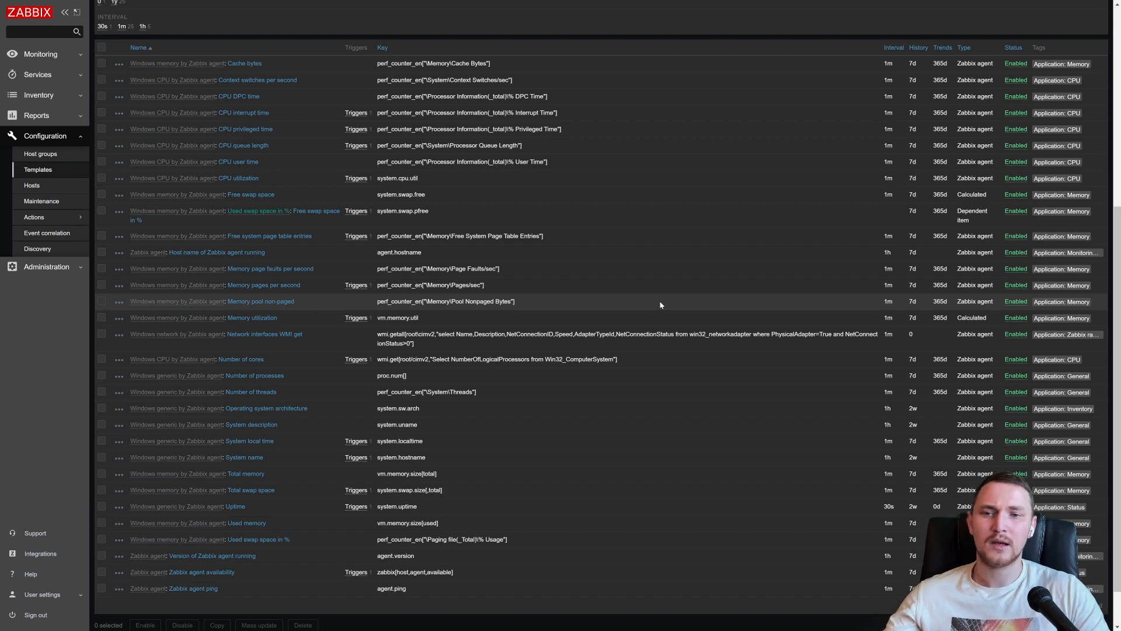
{"action": "scroll", "coordinate": [661, 304], "scroll_direction": "up", "scroll_amount": 6}
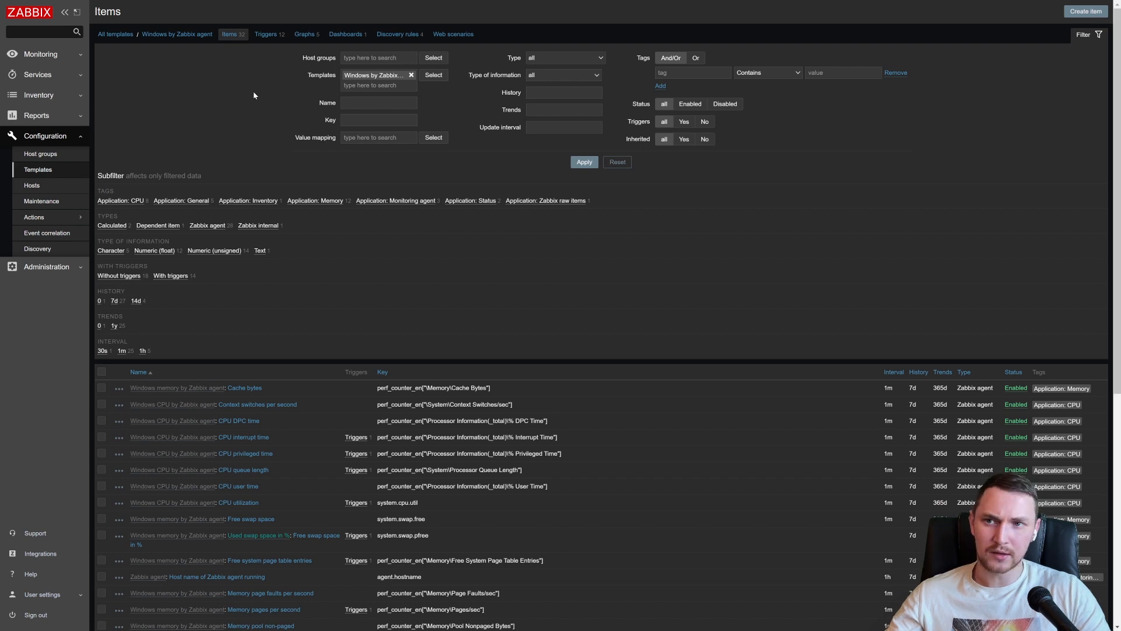
- Compare the Windows by Zabbix agent template's triggers with its items, ending on the trigger list
{"action": "left_click", "coordinate": [265, 36]}
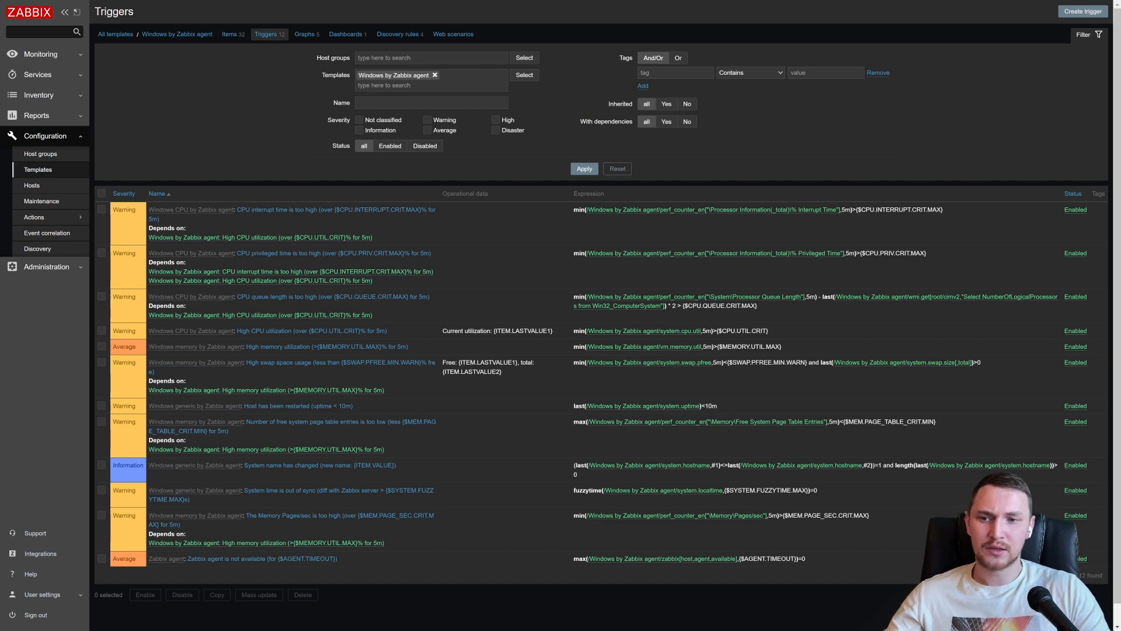
{"action": "left_click", "coordinate": [233, 38]}
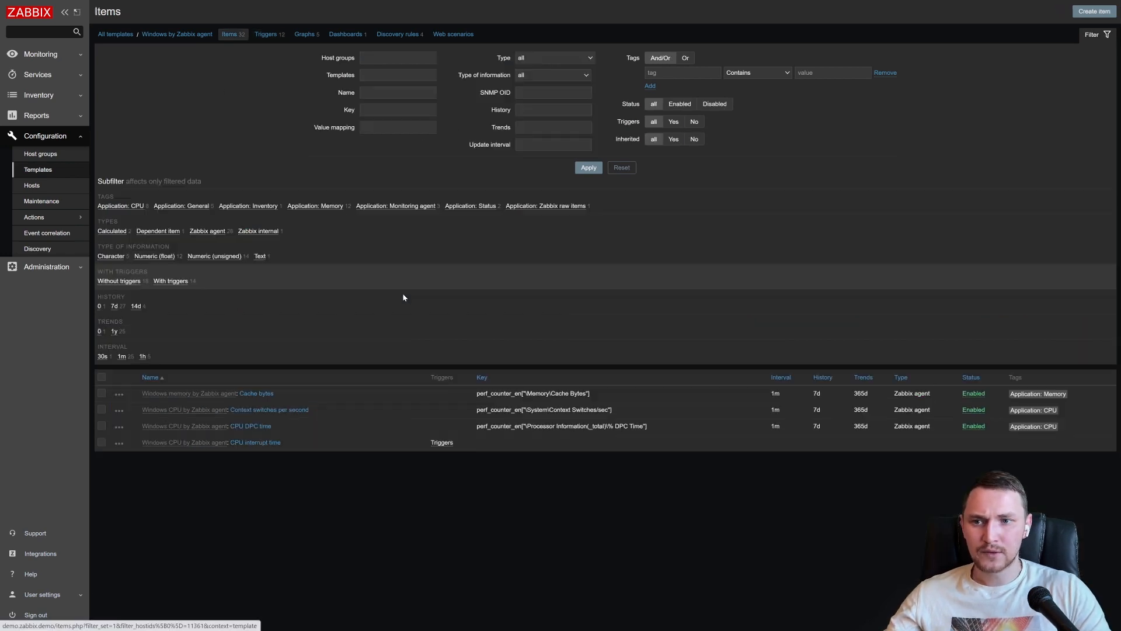
{"action": "left_click", "coordinate": [273, 37]}
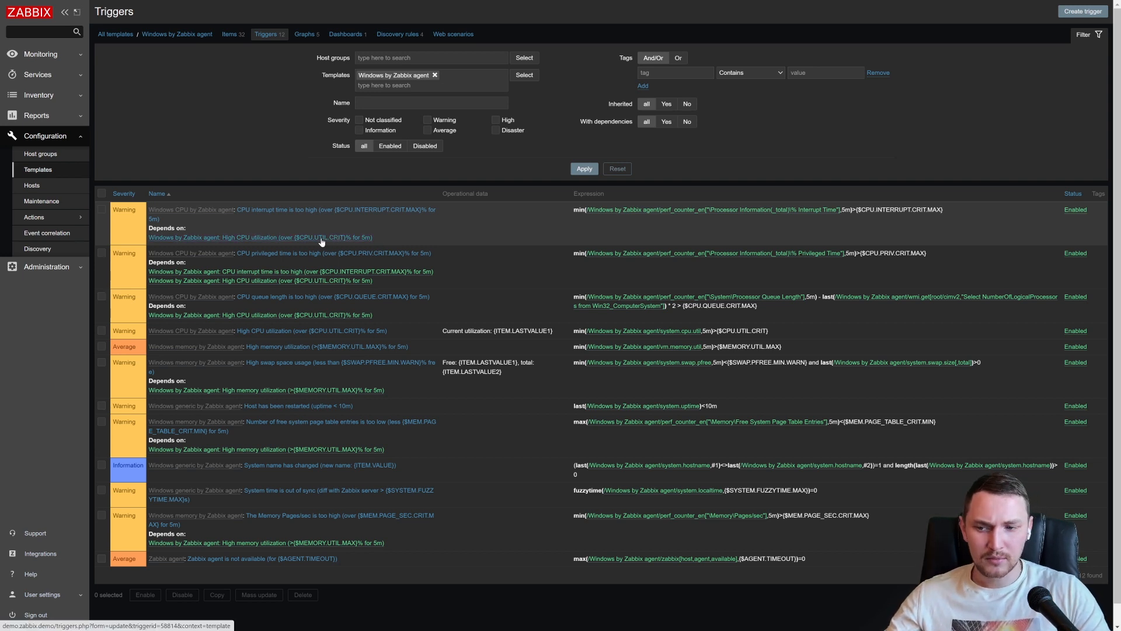
- Revisit the DC1 dashboard, and examine the list of recent problems with their severities, hosts and durations
{"action": "left_click", "coordinate": [40, 54]}
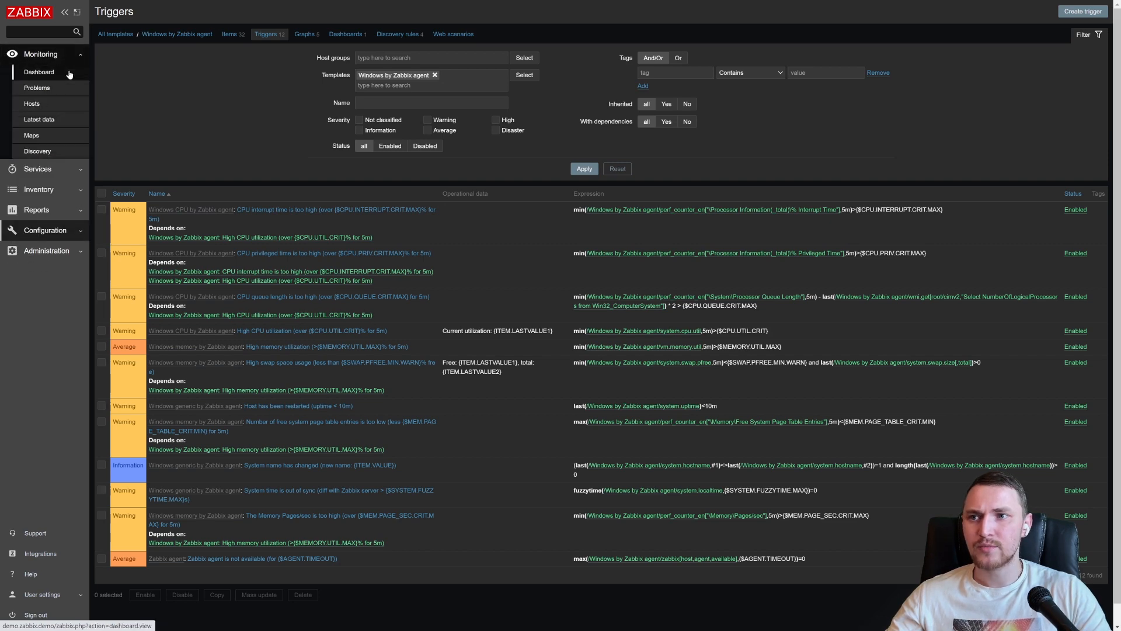
{"action": "left_click", "coordinate": [69, 73]}
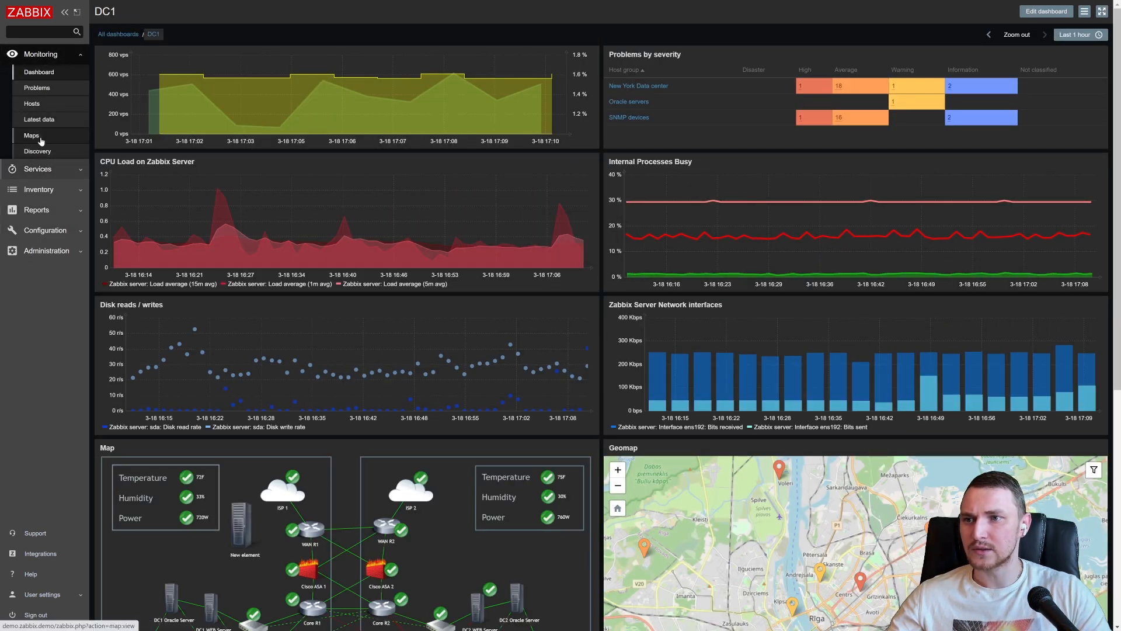
{"action": "left_click", "coordinate": [59, 87]}
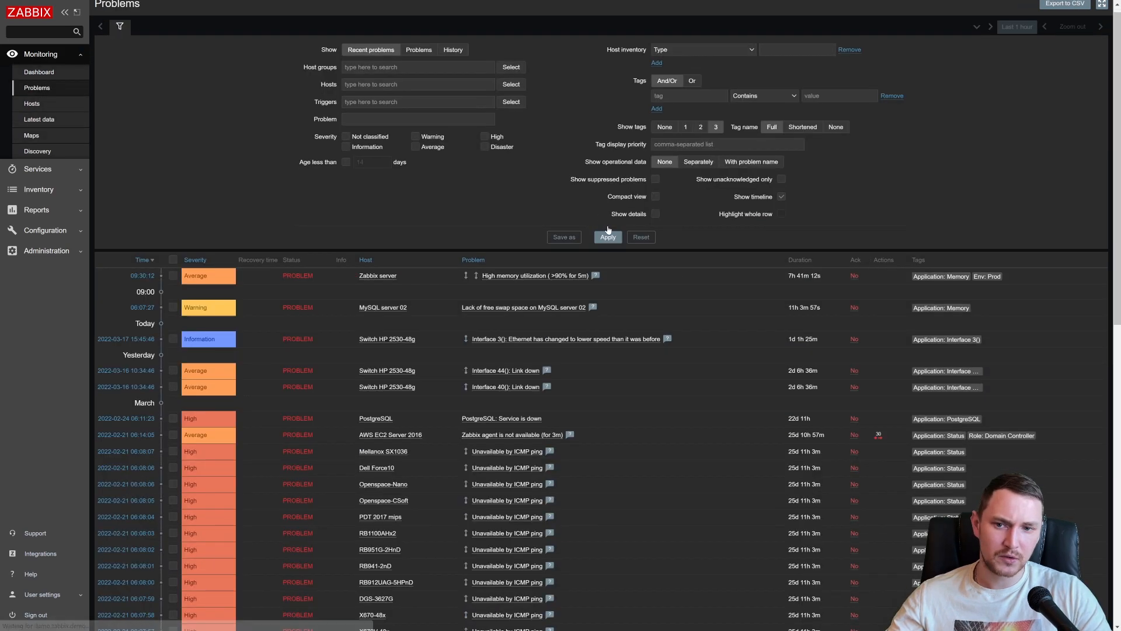
{"action": "scroll", "coordinate": [619, 223], "scroll_direction": "down", "scroll_amount": 3}
{"action": "scroll", "coordinate": [624, 221], "scroll_direction": "down", "scroll_amount": 8}
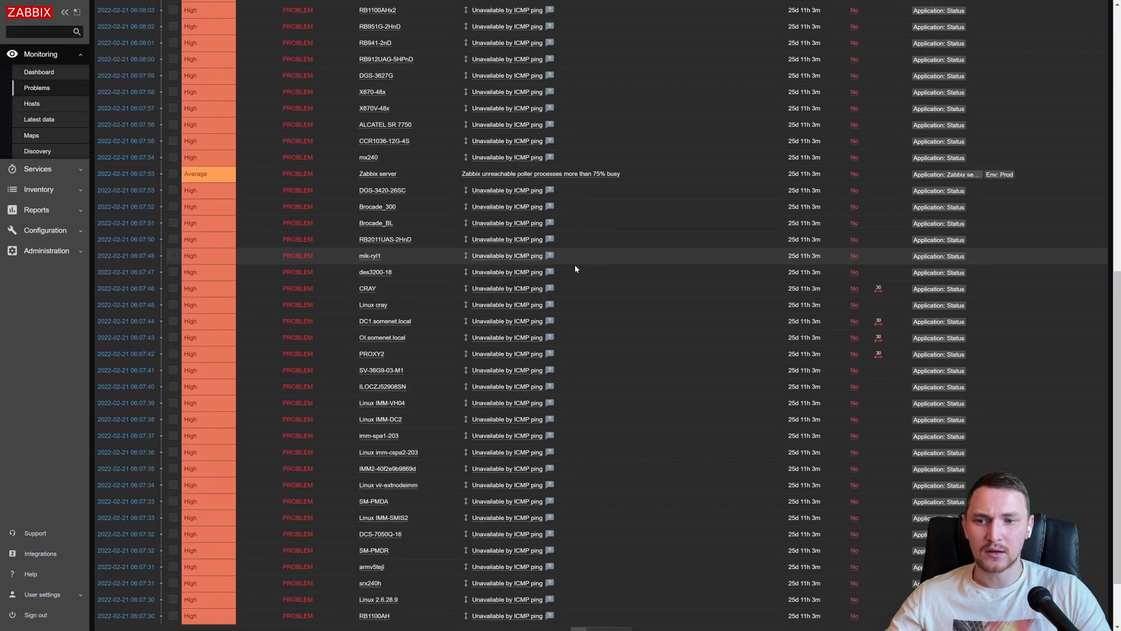
{"action": "scroll", "coordinate": [598, 273], "scroll_direction": "up", "scroll_amount": 5}
{"action": "scroll", "coordinate": [598, 277], "scroll_direction": "up", "scroll_amount": 7}
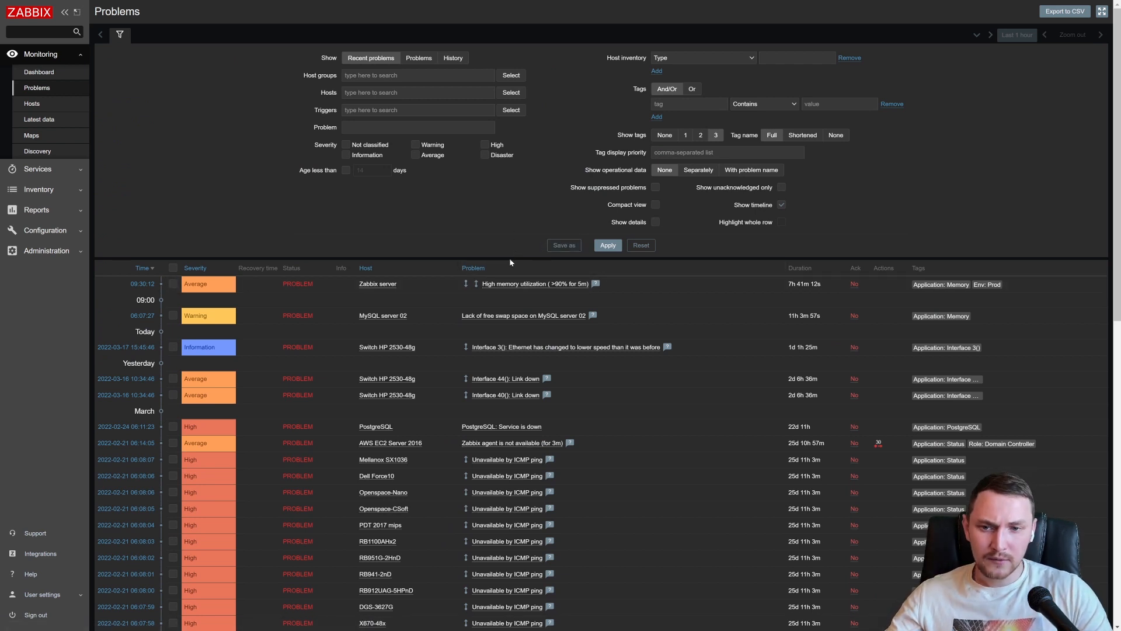
{"action": "scroll", "coordinate": [511, 262], "scroll_direction": "down", "scroll_amount": 2}
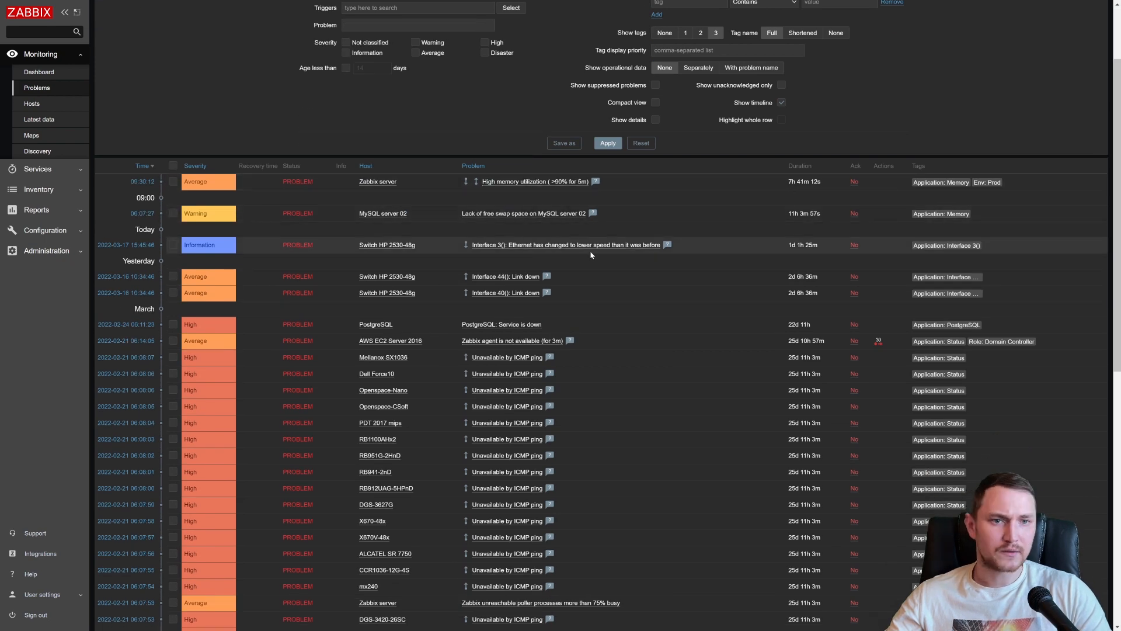
{"action": "scroll", "coordinate": [310, 253], "scroll_direction": "up", "scroll_amount": 2}
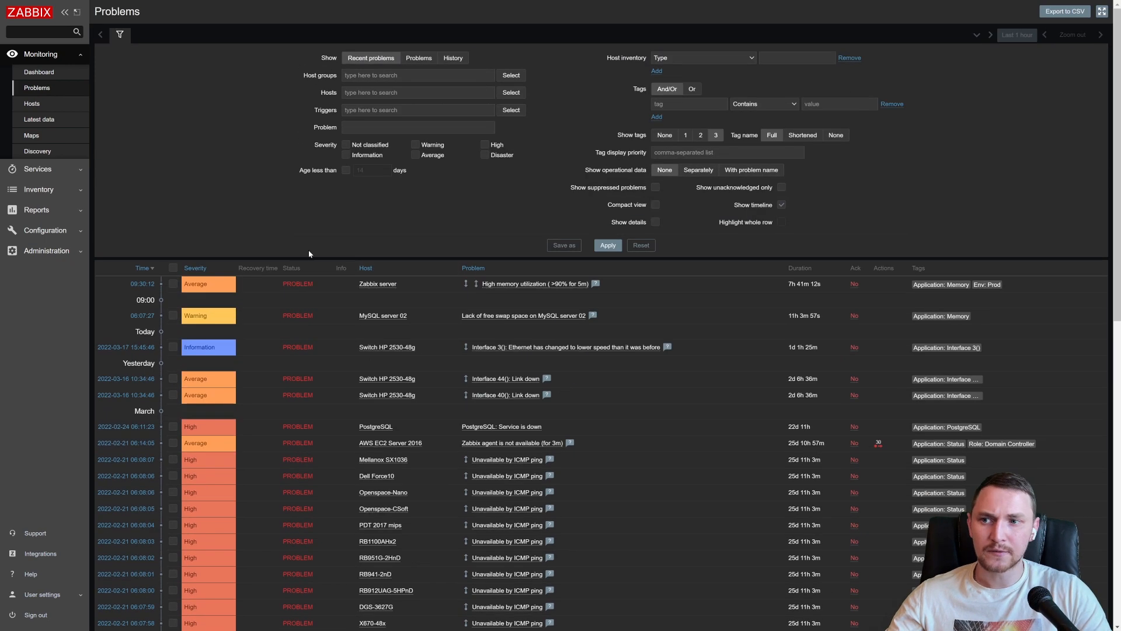
- Open the list of trigger actions to view their conditions and operations
{"action": "left_click", "coordinate": [59, 230]}
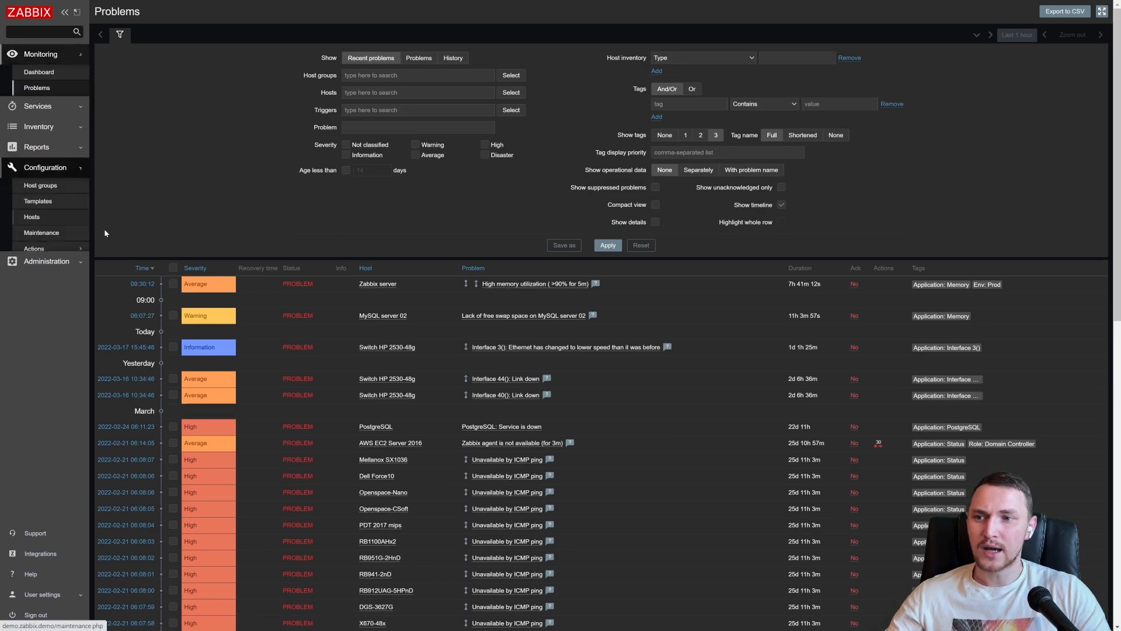
{"action": "mouse_move", "coordinate": [57, 221]}
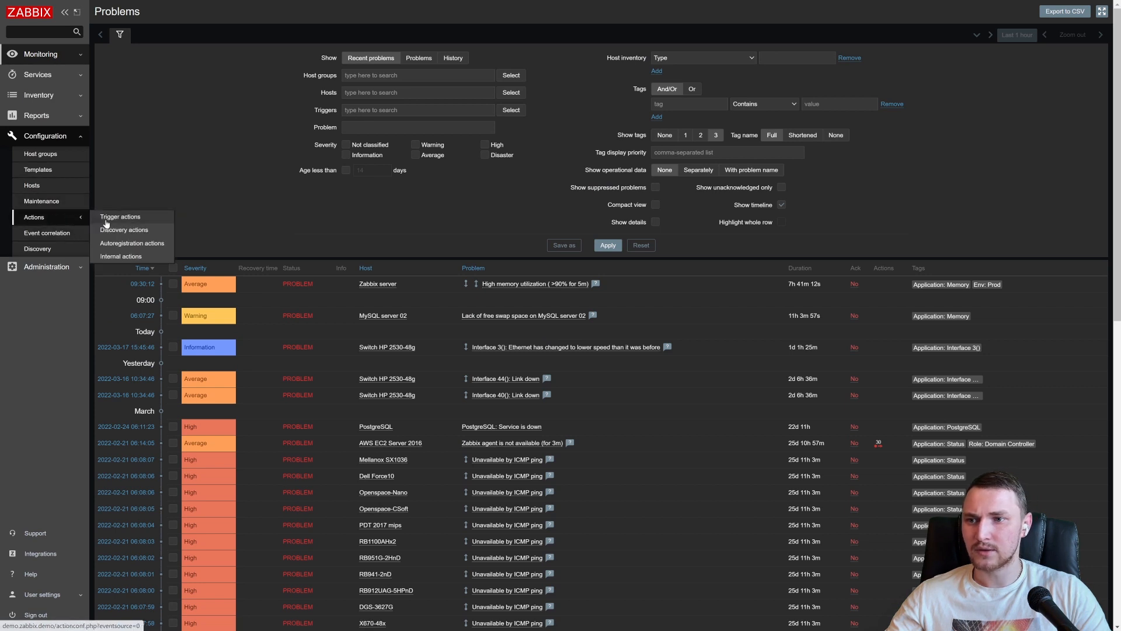
{"action": "left_click", "coordinate": [149, 218]}
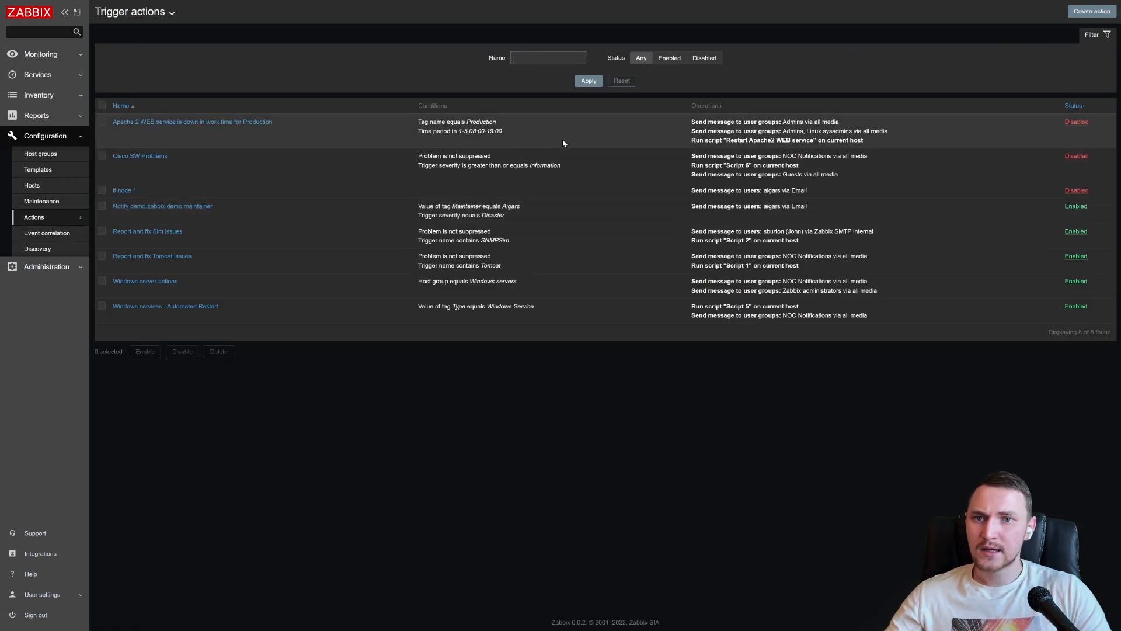
- Examine the conditions and message operations of the "Apache 2 WEB service is down in work time for Production" trigger action
{"action": "left_click_drag", "start_coordinate": [421, 121], "coordinate": [528, 118]}
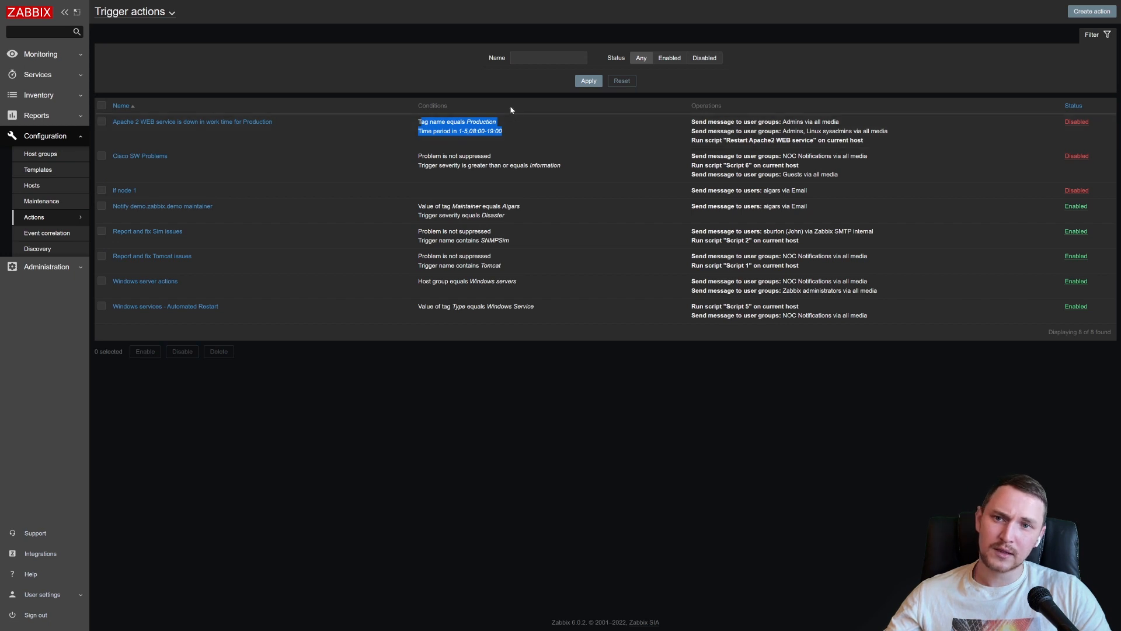
{"action": "left_click", "coordinate": [467, 131]}
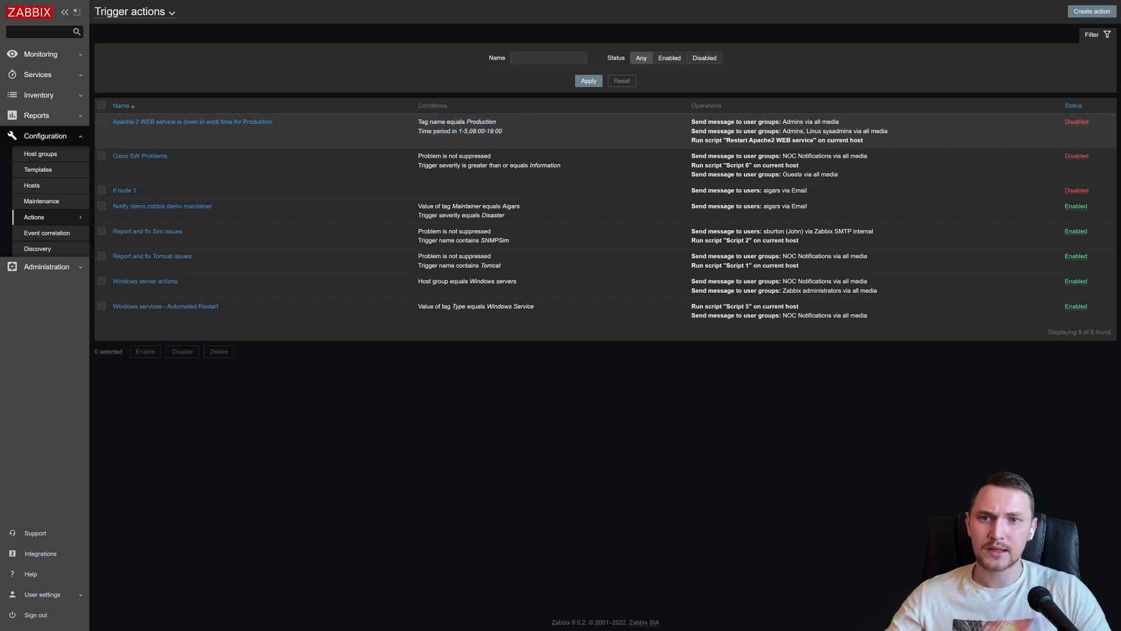
{"action": "left_click_drag", "start_coordinate": [416, 123], "coordinate": [495, 132]}
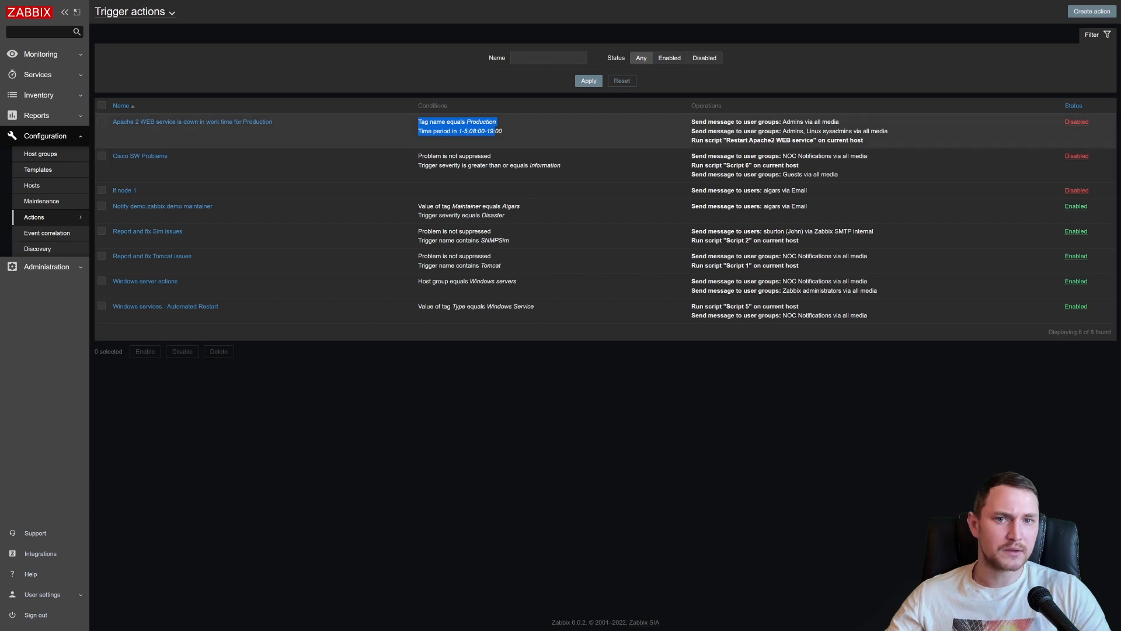
{"action": "left_click_drag", "start_coordinate": [695, 121], "coordinate": [854, 127]}
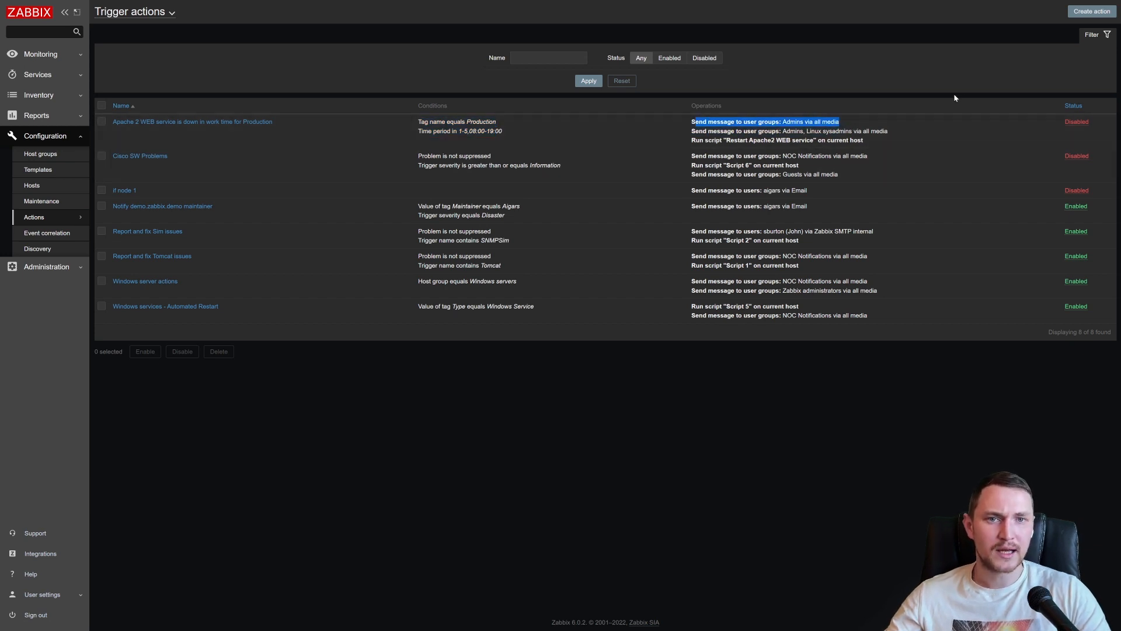
{"action": "left_click_drag", "start_coordinate": [808, 121], "coordinate": [698, 132]}
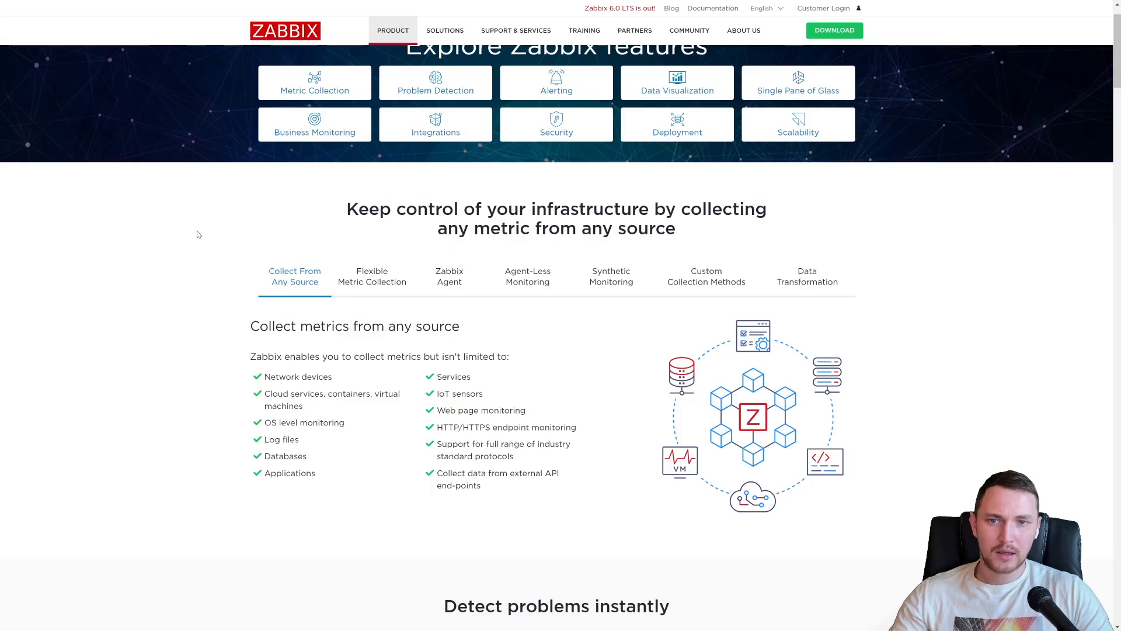
- Switch to the features page of the Zabbix website and examine its feature overview and the section on collecting metrics from any source
{"action": "scroll", "coordinate": [311, 184], "scroll_direction": "up", "scroll_amount": 1}
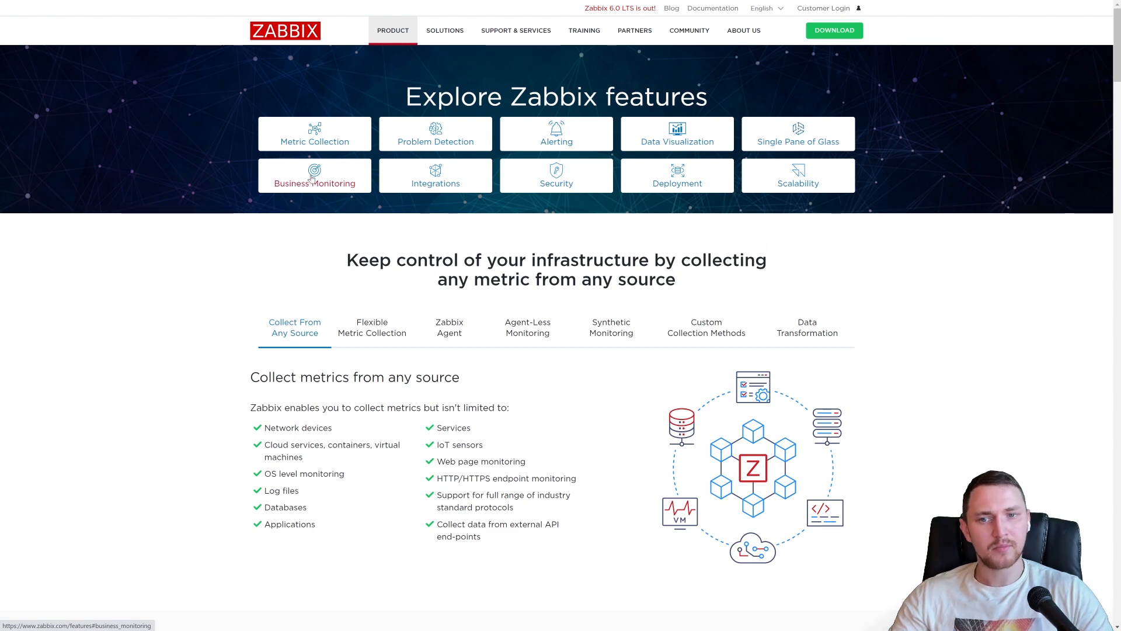
{"action": "scroll", "coordinate": [311, 178], "scroll_direction": "down", "scroll_amount": 4}
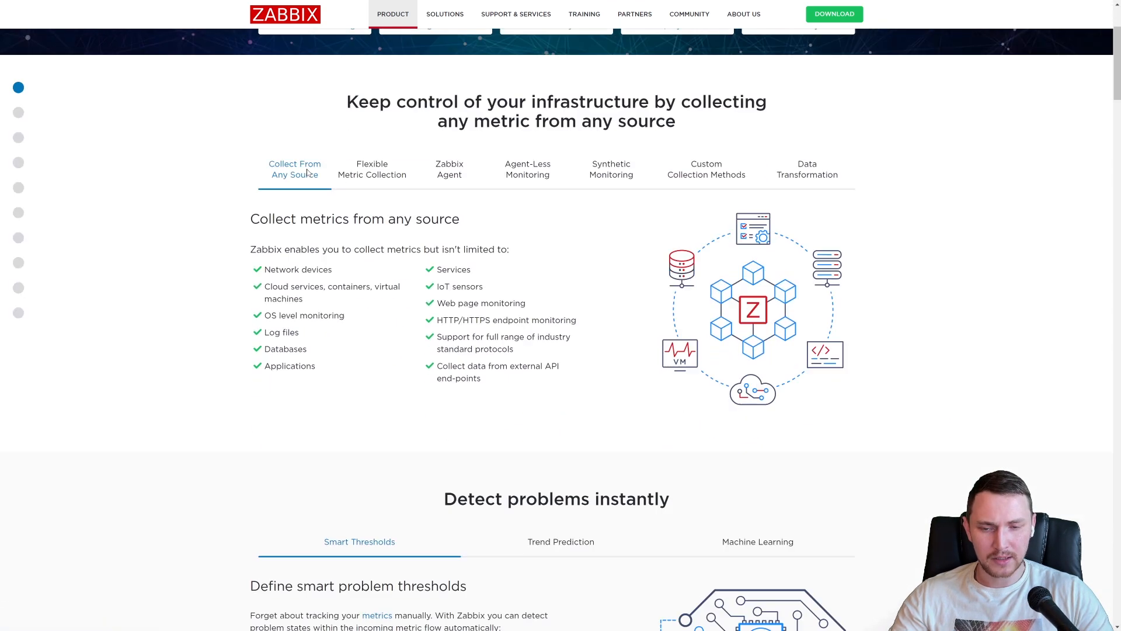
{"action": "scroll", "coordinate": [310, 168], "scroll_direction": "up", "scroll_amount": 3}
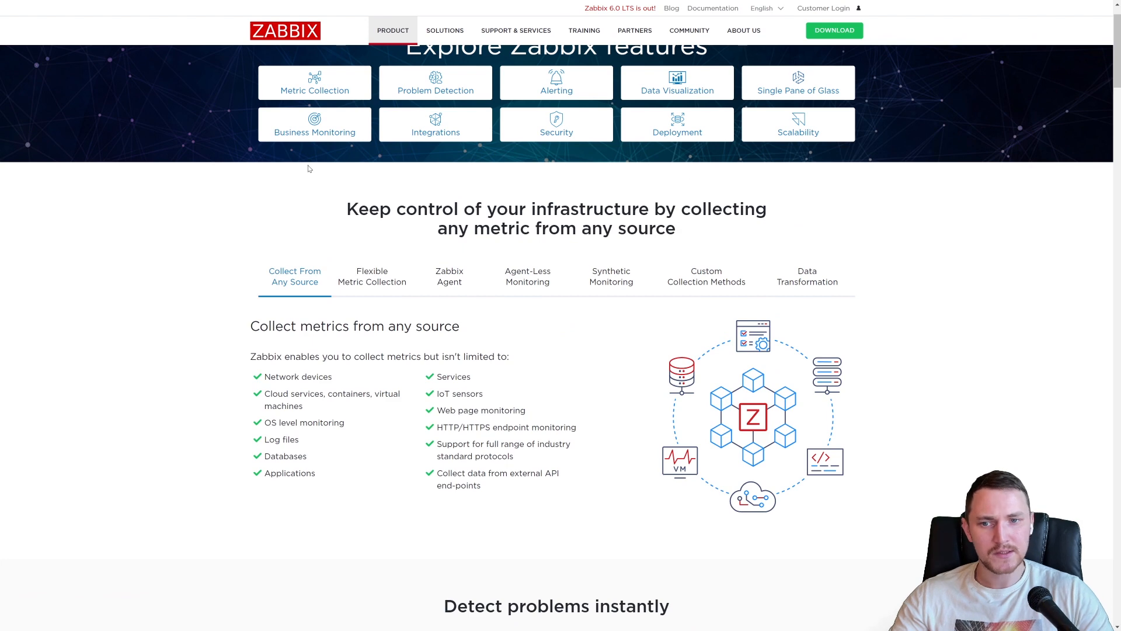
{"action": "scroll", "coordinate": [290, 172], "scroll_direction": "down", "scroll_amount": 3}
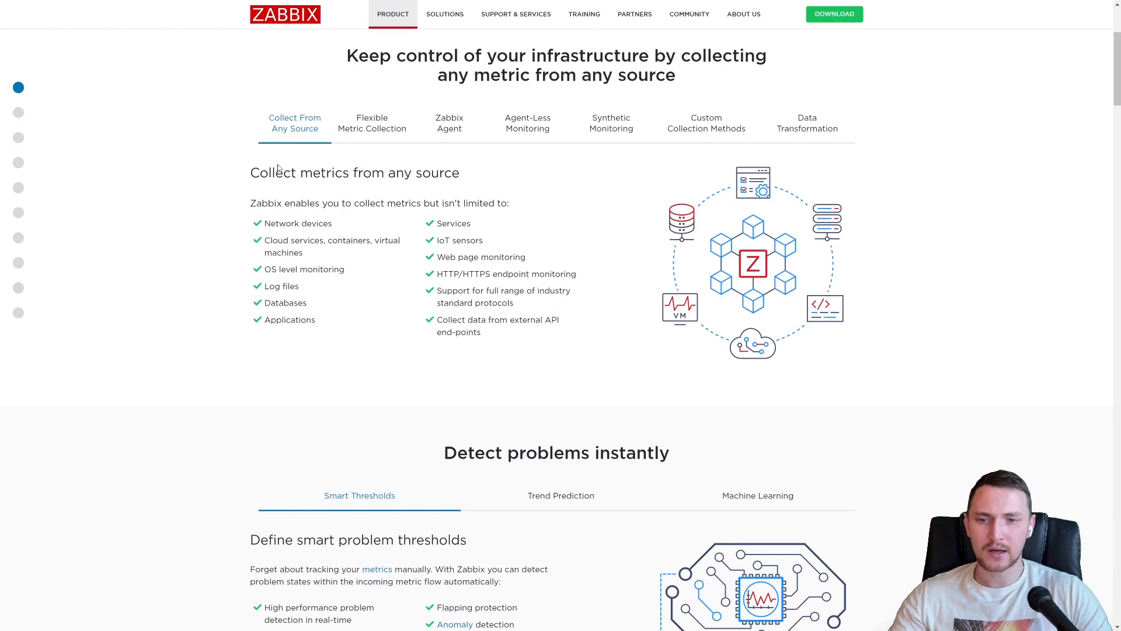
{"action": "scroll", "coordinate": [278, 168], "scroll_direction": "up", "scroll_amount": 2}
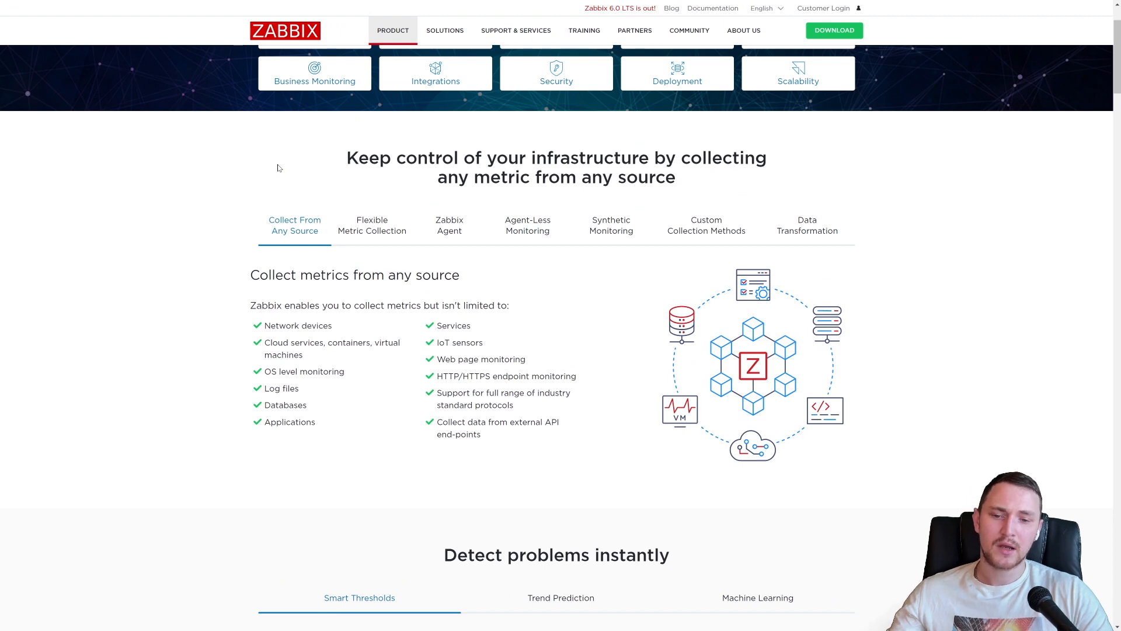
{"action": "scroll", "coordinate": [279, 170], "scroll_direction": "up", "scroll_amount": 2}
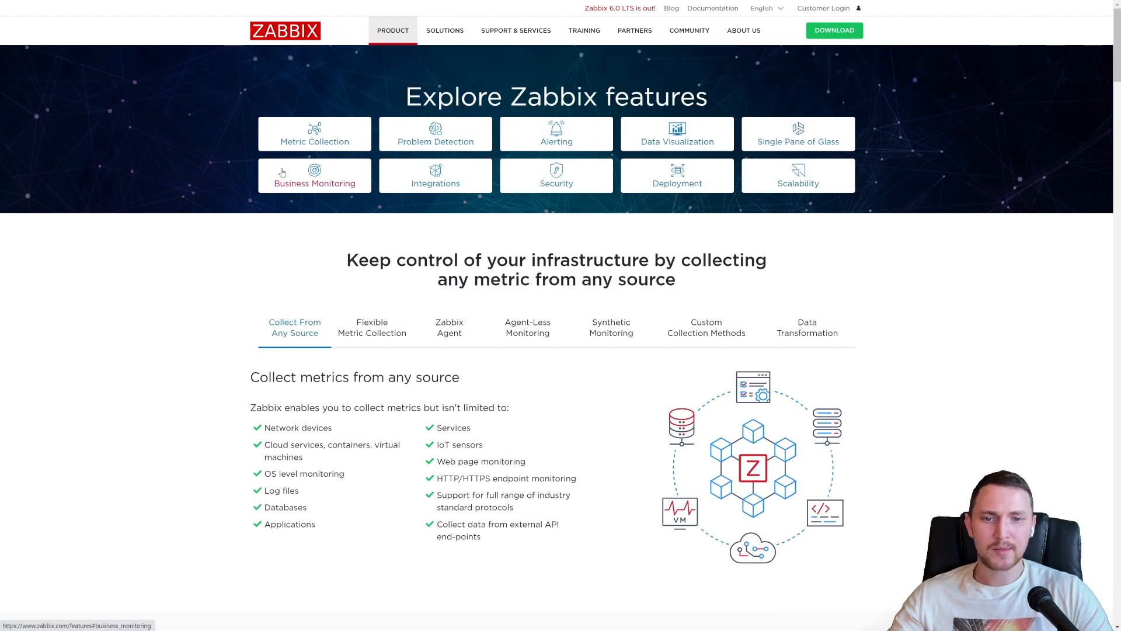
{"action": "scroll", "coordinate": [280, 173], "scroll_direction": "down", "scroll_amount": 6}
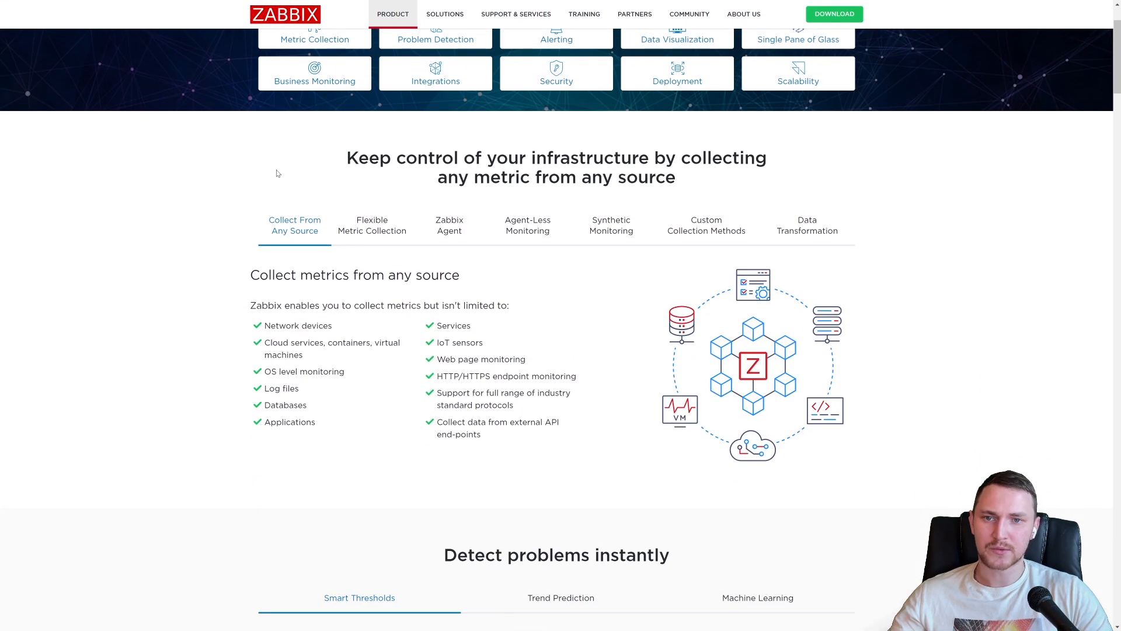
{"action": "scroll", "coordinate": [276, 173], "scroll_direction": "down", "scroll_amount": 3}
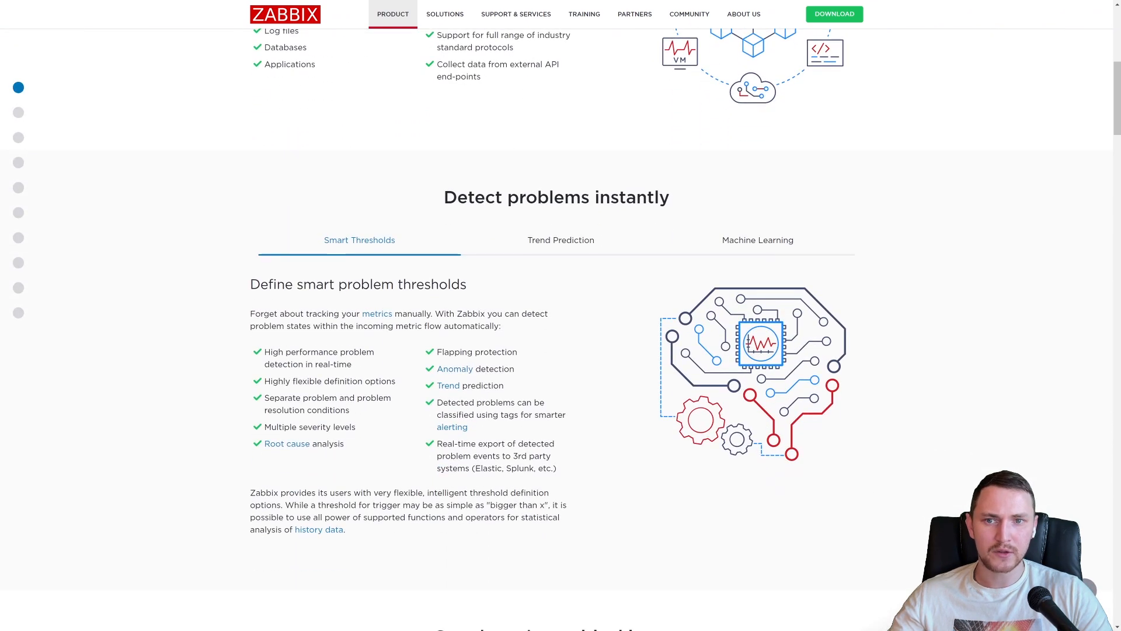
{"action": "scroll", "coordinate": [277, 173], "scroll_direction": "up", "scroll_amount": 4}
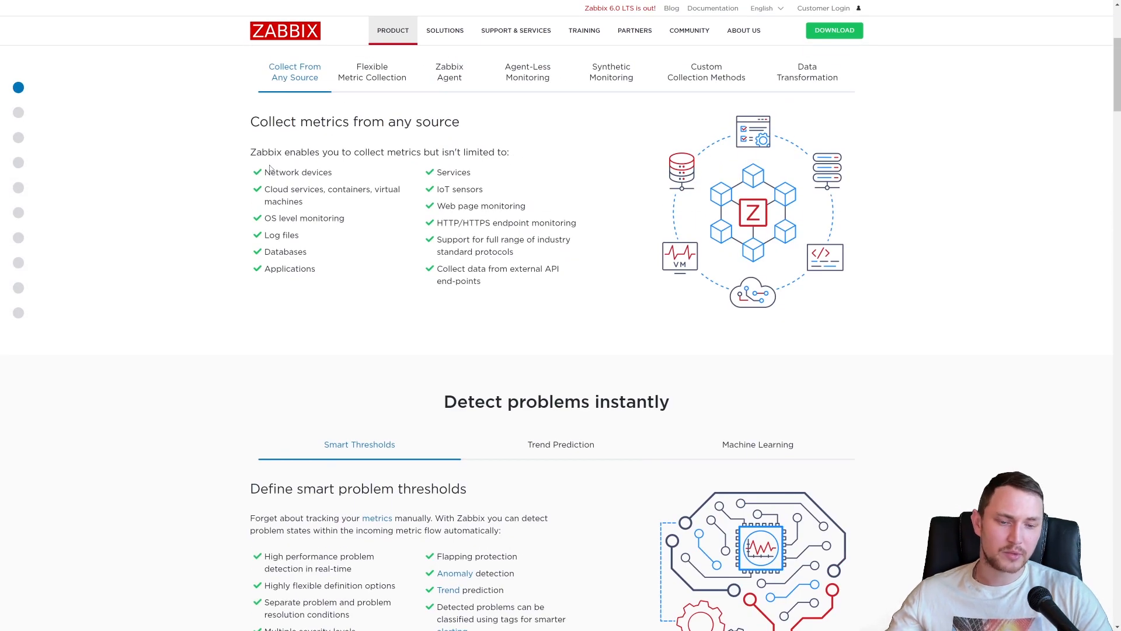
- Examine the problem detection and critical issue alerting sections, ending back at the feature overview
{"action": "scroll", "coordinate": [270, 168], "scroll_direction": "down", "scroll_amount": 2}
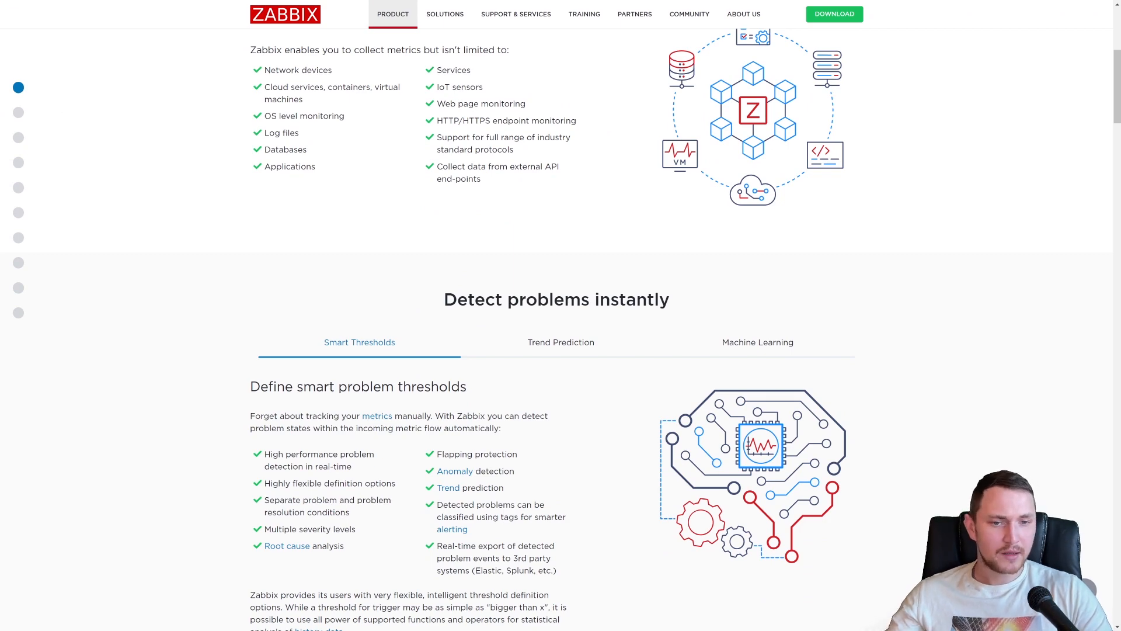
{"action": "scroll", "coordinate": [270, 168], "scroll_direction": "down", "scroll_amount": 8}
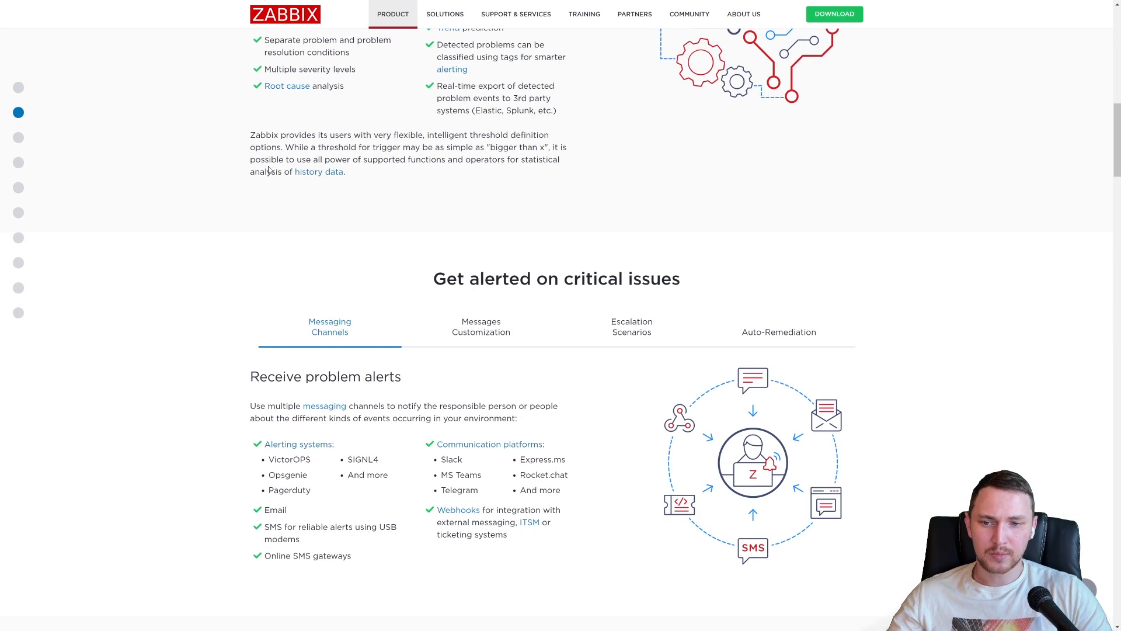
{"action": "scroll", "coordinate": [287, 187], "scroll_direction": "down", "scroll_amount": 3}
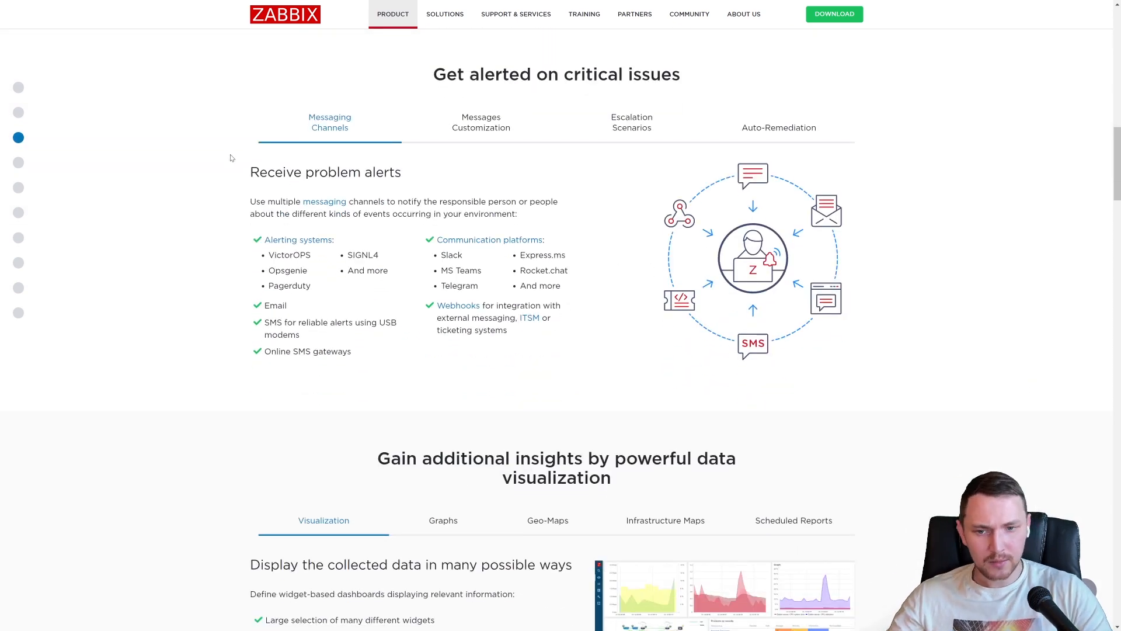
{"action": "scroll", "coordinate": [240, 158], "scroll_direction": "down", "scroll_amount": 5}
{"action": "scroll", "coordinate": [275, 166], "scroll_direction": "up", "scroll_amount": 6}
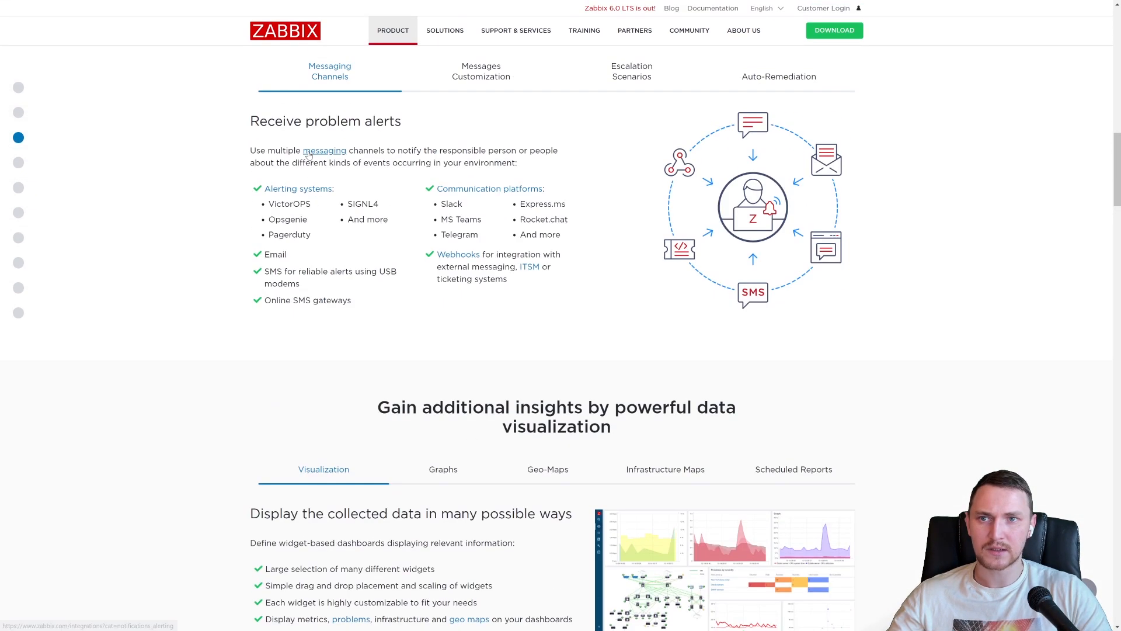
{"action": "scroll", "coordinate": [309, 153], "scroll_direction": "up", "scroll_amount": 3}
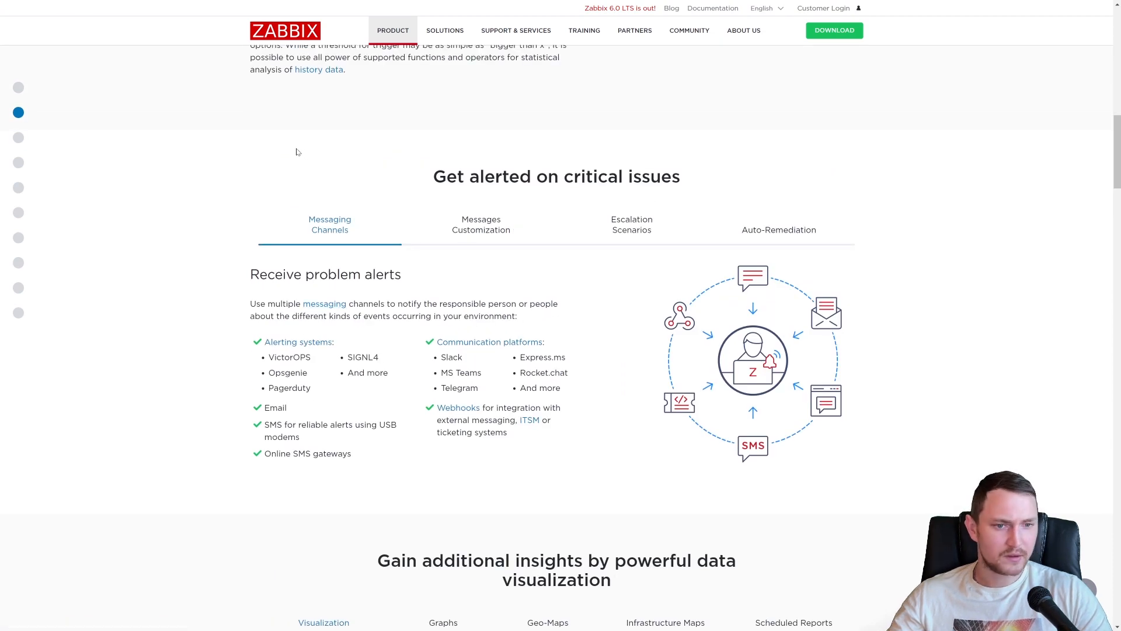
{"action": "scroll", "coordinate": [303, 154], "scroll_direction": "up", "scroll_amount": 15}
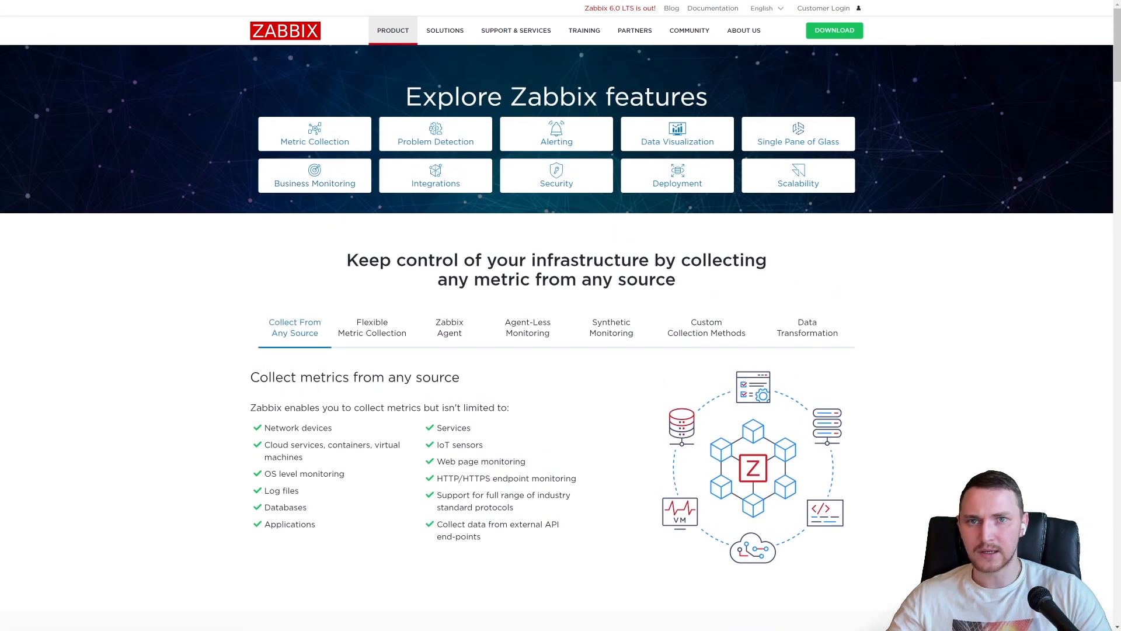
- Go to the Scalability section of the features page, and review the deployment, security, integration and business service monitoring sections above it
{"action": "left_click", "coordinate": [795, 182]}
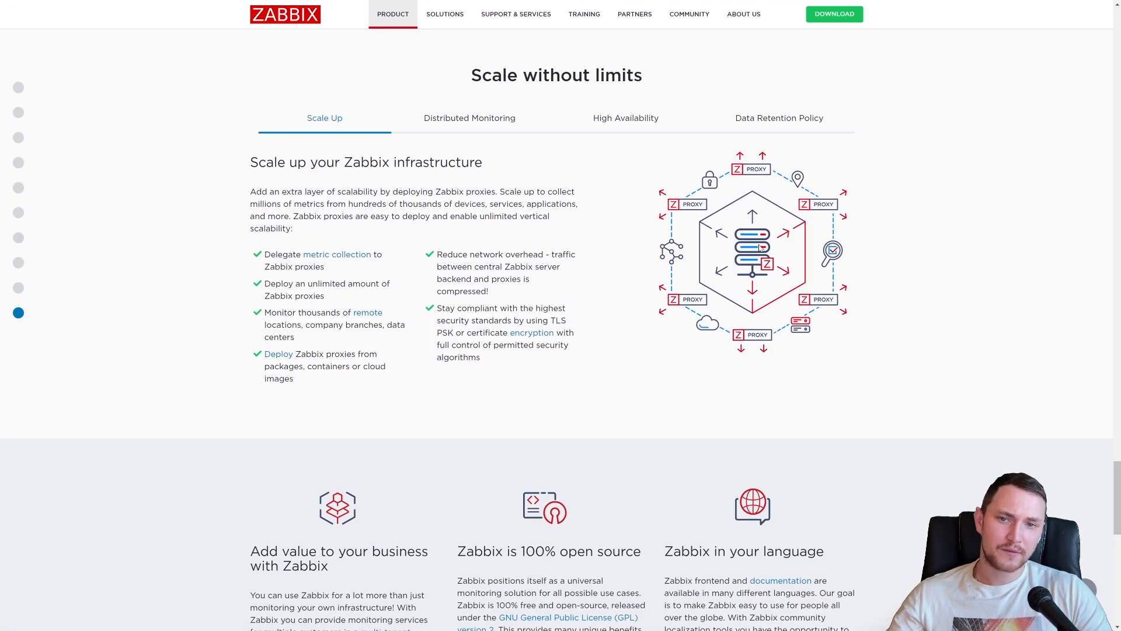
{"action": "scroll", "coordinate": [761, 249], "scroll_direction": "up", "scroll_amount": 10}
{"action": "scroll", "coordinate": [760, 250], "scroll_direction": "up", "scroll_amount": 4}
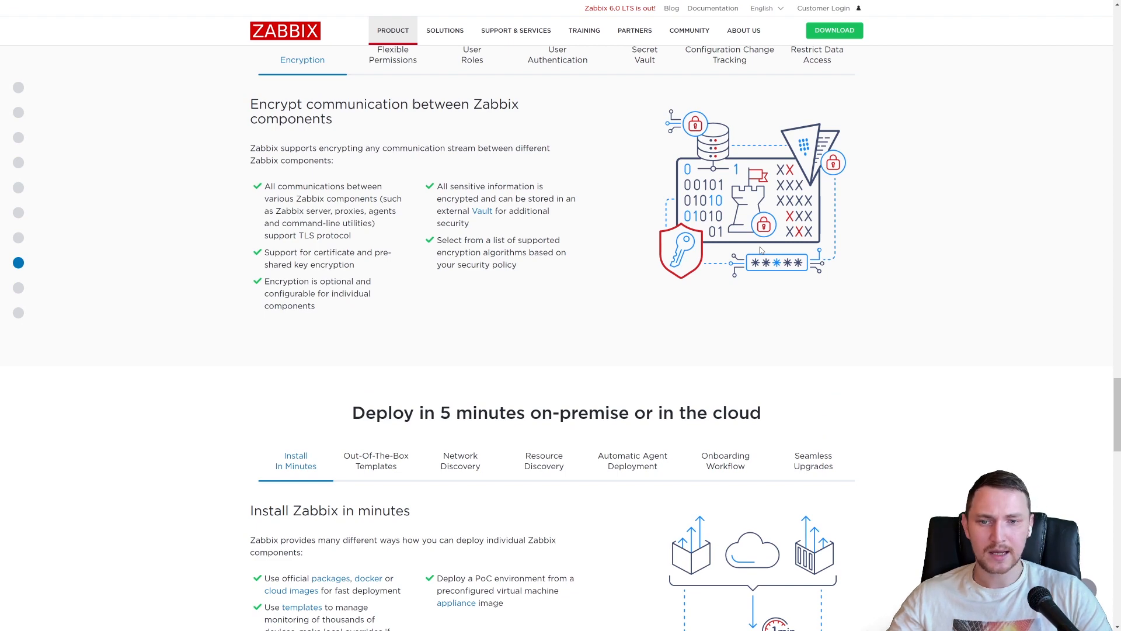
{"action": "scroll", "coordinate": [761, 250], "scroll_direction": "up", "scroll_amount": 5}
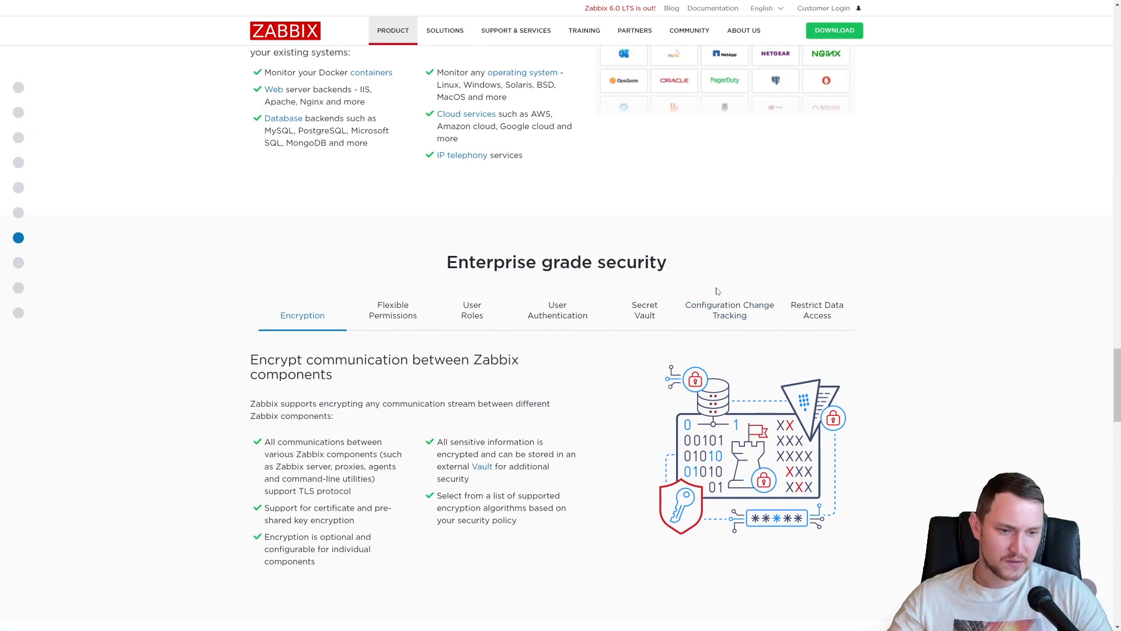
{"action": "scroll", "coordinate": [717, 291], "scroll_direction": "up", "scroll_amount": 10}
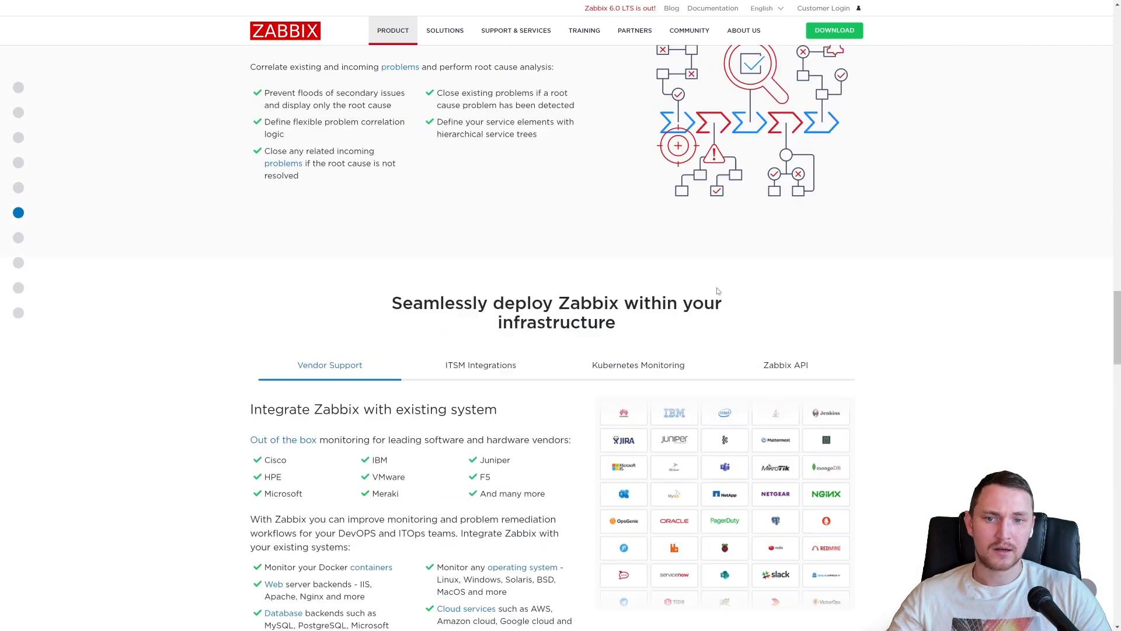
{"action": "scroll", "coordinate": [718, 291], "scroll_direction": "up", "scroll_amount": 8}
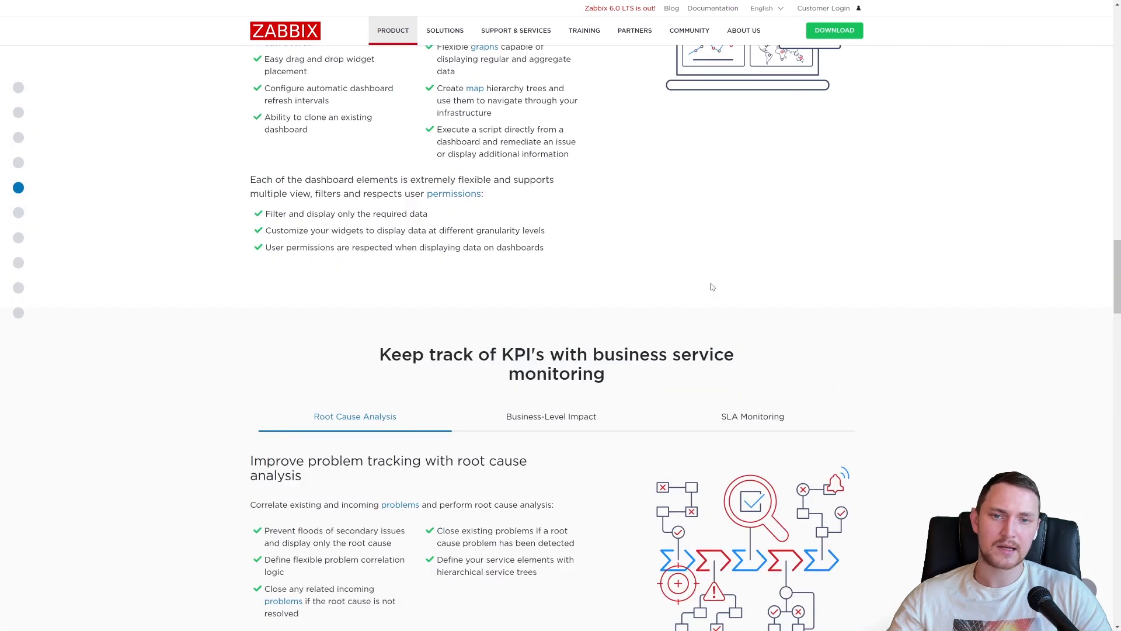
{"action": "scroll", "coordinate": [712, 287], "scroll_direction": "up", "scroll_amount": 1}
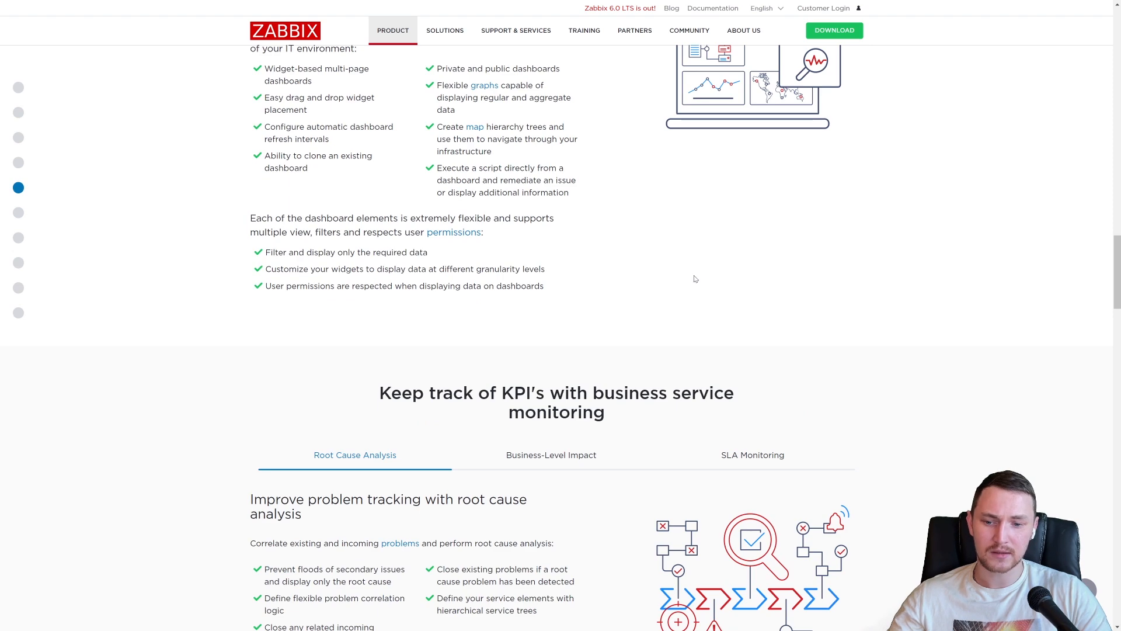
- Review the data visualization, alerting and problem detection sections while returning to the start of the features page
{"action": "scroll", "coordinate": [695, 279], "scroll_direction": "up", "scroll_amount": 10}
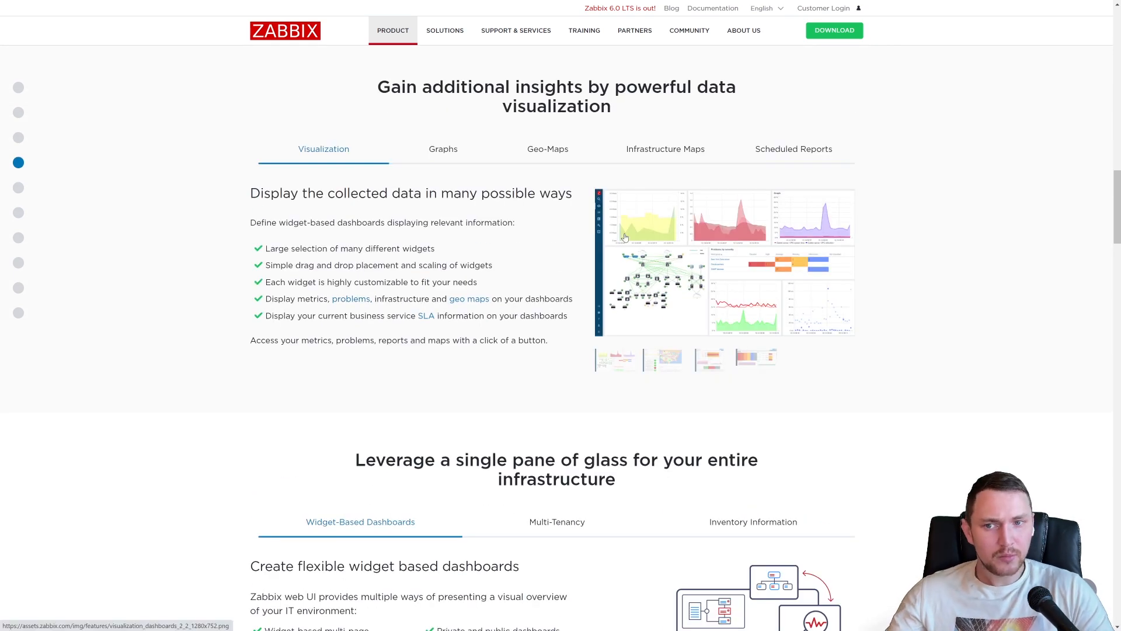
{"action": "scroll", "coordinate": [712, 292], "scroll_direction": "up", "scroll_amount": 4}
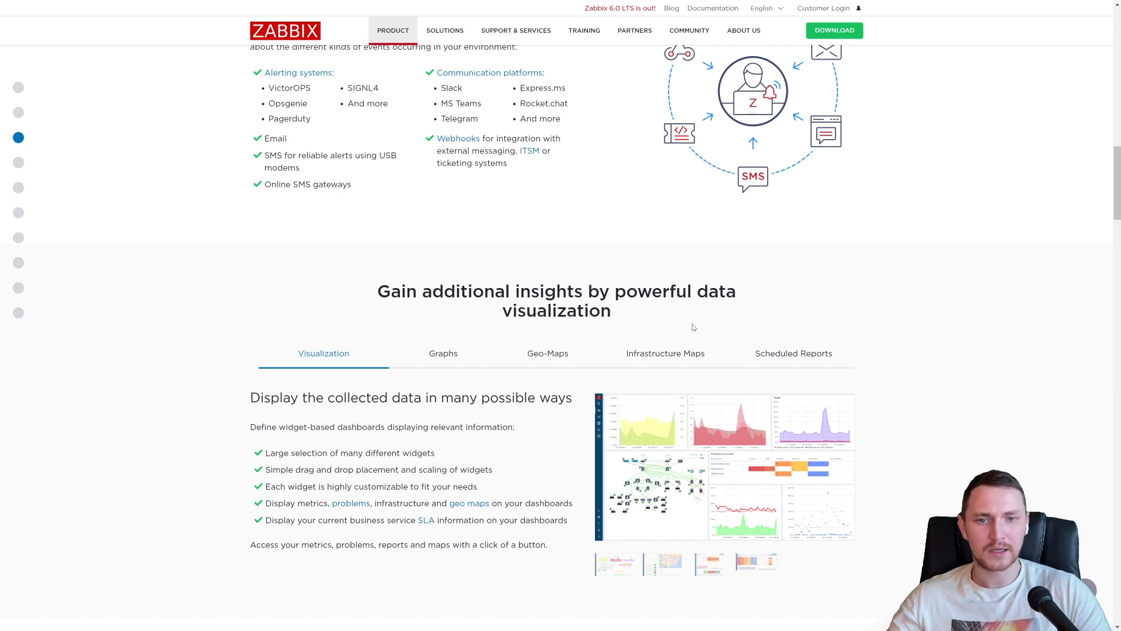
{"action": "scroll", "coordinate": [713, 333], "scroll_direction": "up", "scroll_amount": 7}
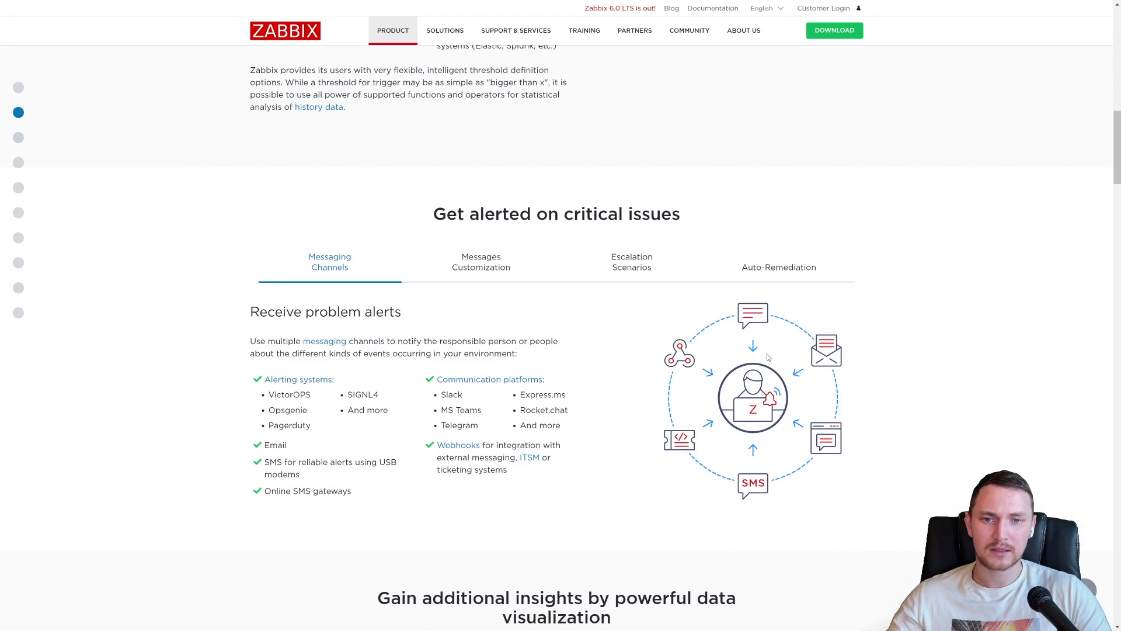
{"action": "scroll", "coordinate": [768, 357], "scroll_direction": "up", "scroll_amount": 2}
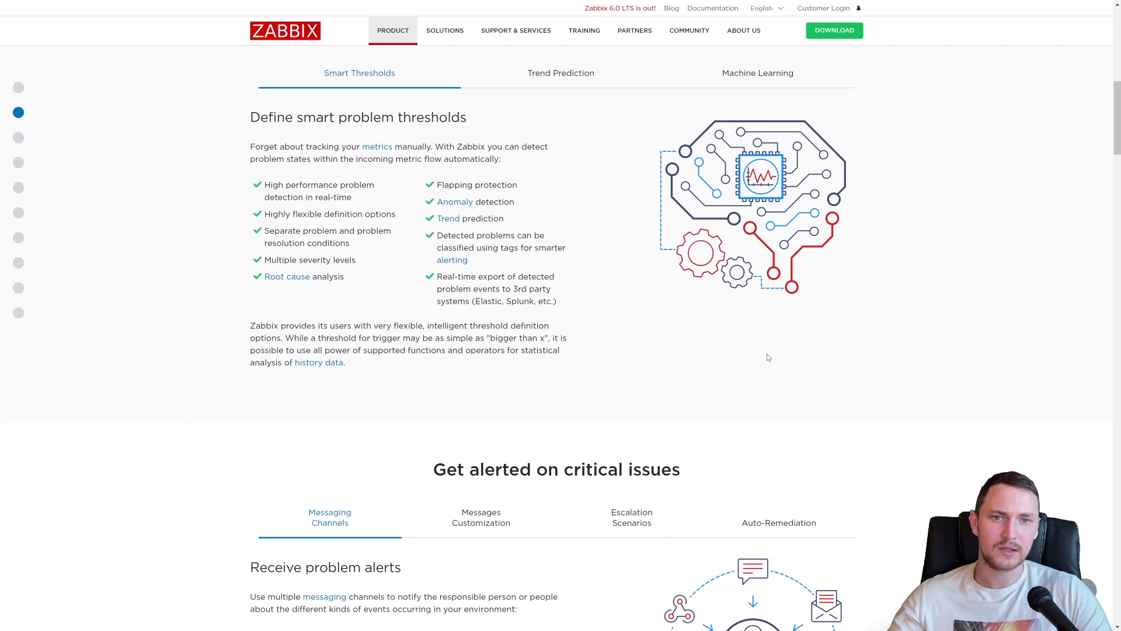
{"action": "scroll", "coordinate": [757, 368], "scroll_direction": "up", "scroll_amount": 3}
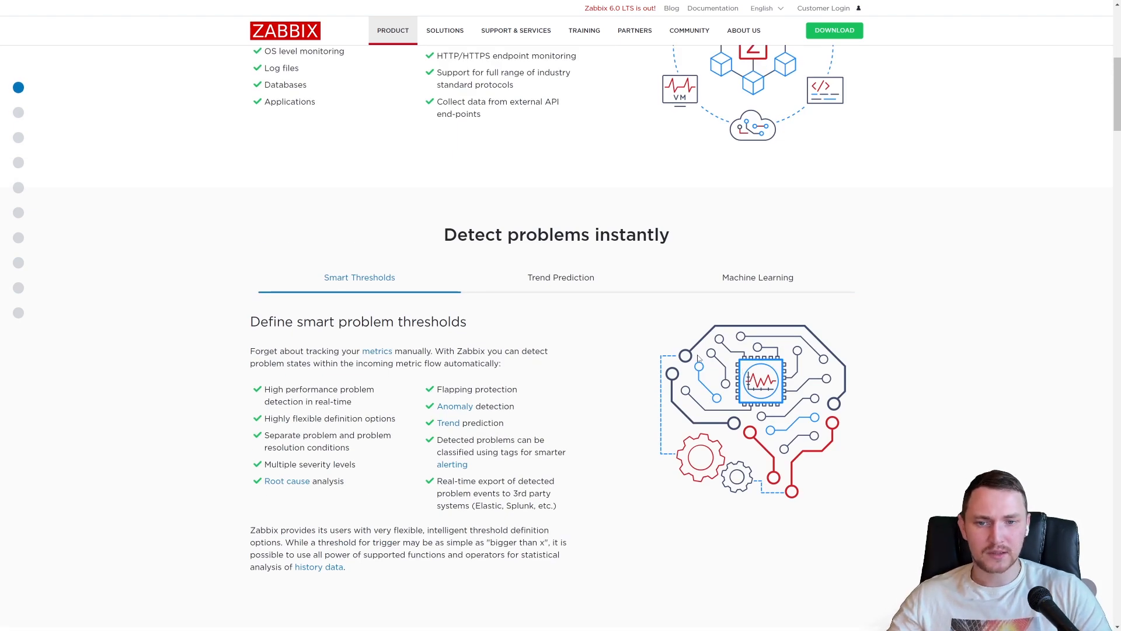
{"action": "scroll", "coordinate": [698, 358], "scroll_direction": "up", "scroll_amount": 3}
{"action": "scroll", "coordinate": [700, 351], "scroll_direction": "up", "scroll_amount": 3}
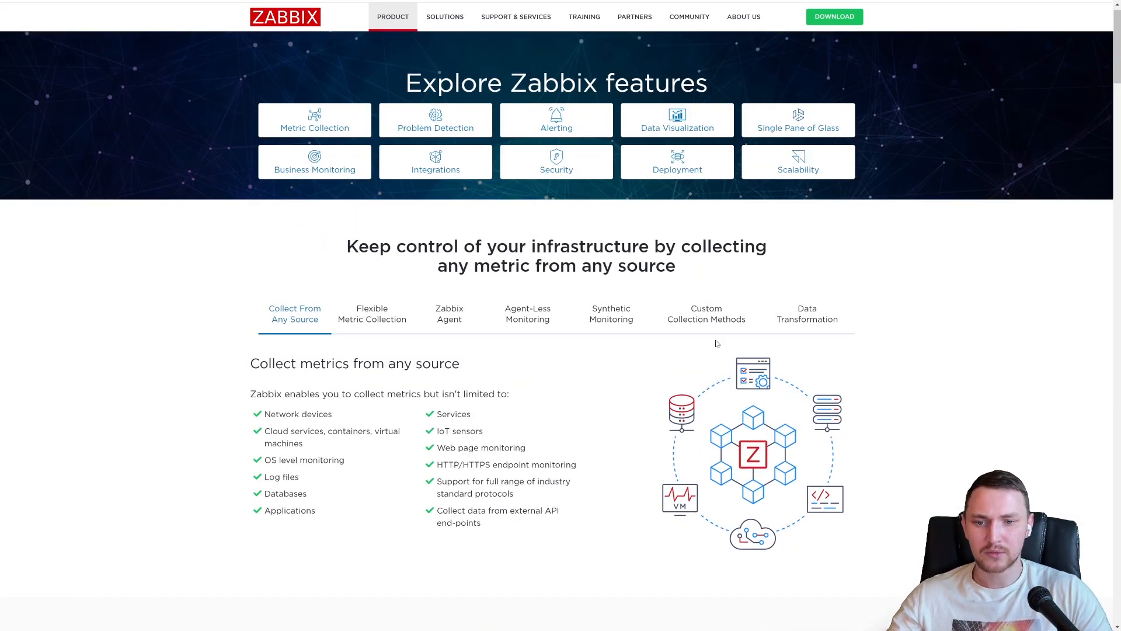
{"action": "scroll", "coordinate": [753, 337], "scroll_direction": "up", "scroll_amount": 1}
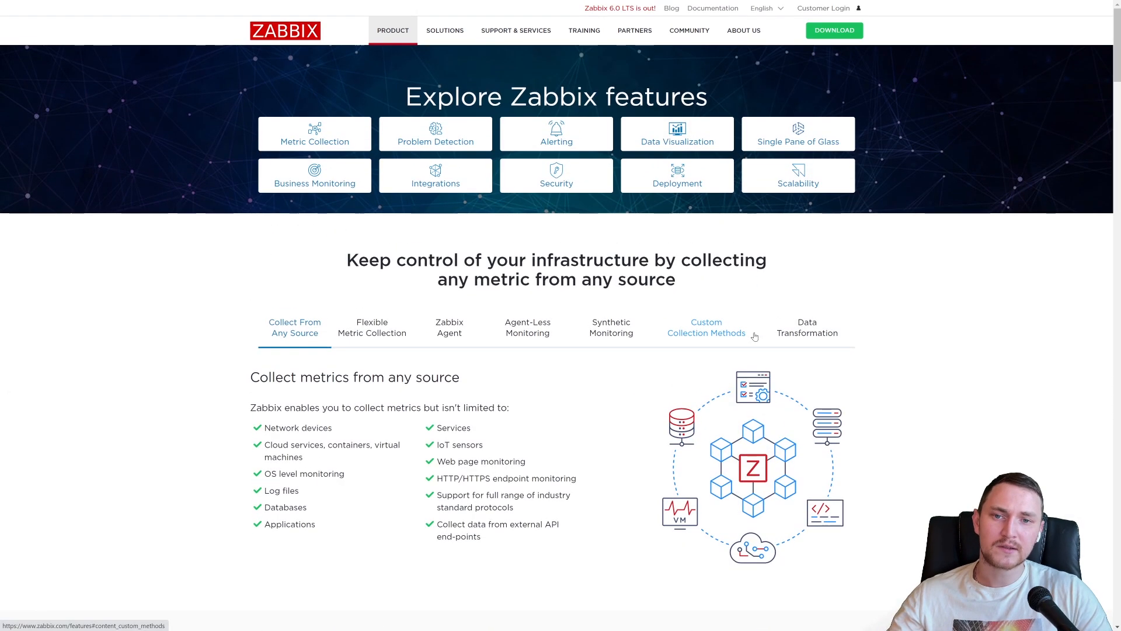